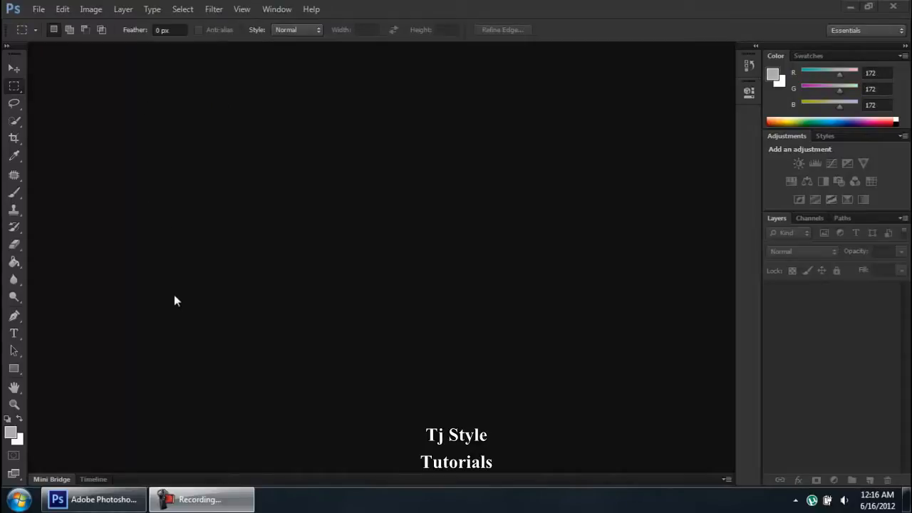
# Open the General preferences via Edit > Preferences and turn on Zoom with Scroll Wheel
pyautogui.click(61, 10)
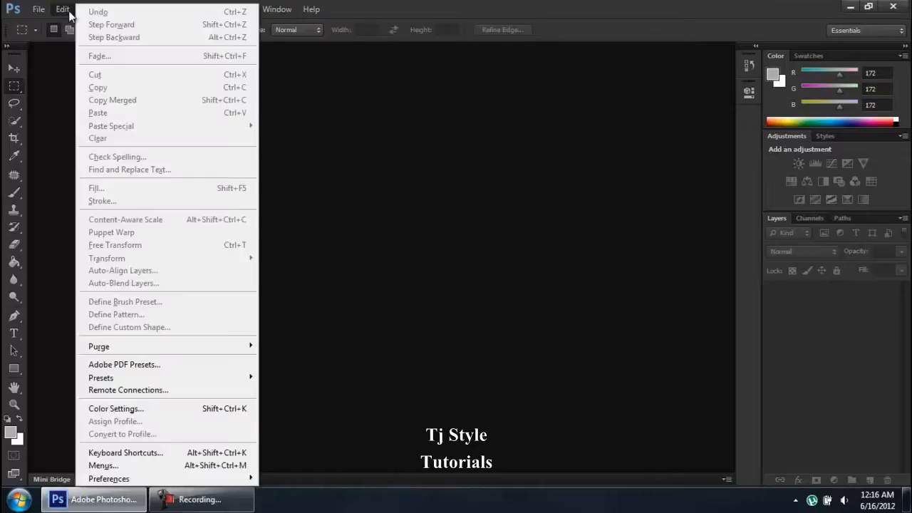
pyautogui.moveTo(245, 482)
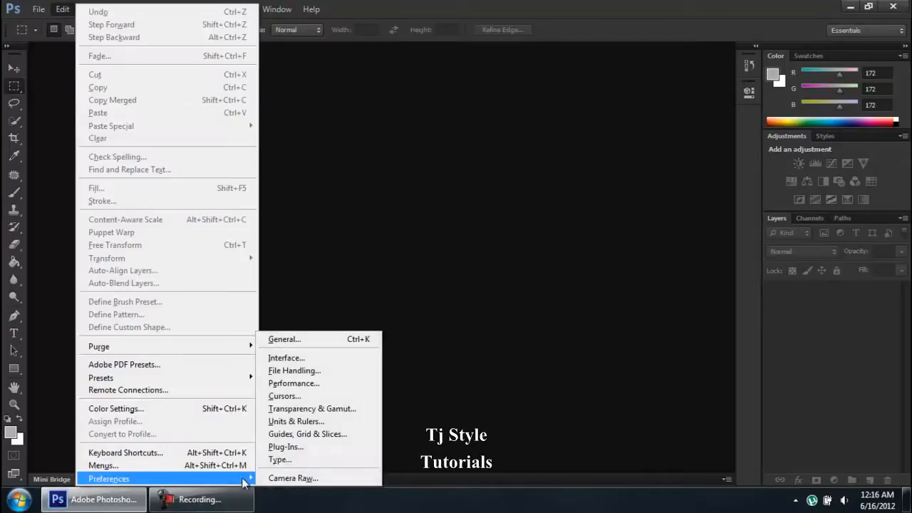
pyautogui.click(313, 340)
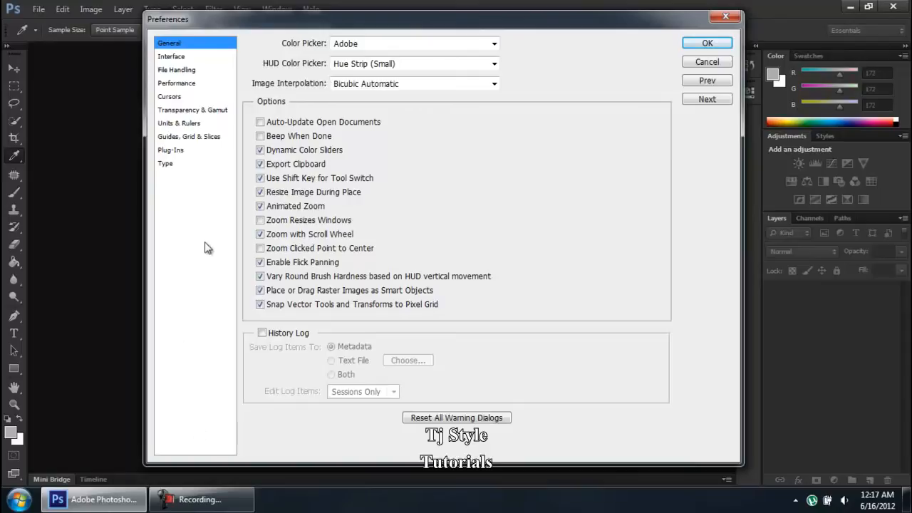
pyautogui.click(226, 495)
pyautogui.click(226, 494)
# Accept the preferences and open penguin_01.jpg as a new document
pyautogui.click(709, 45)
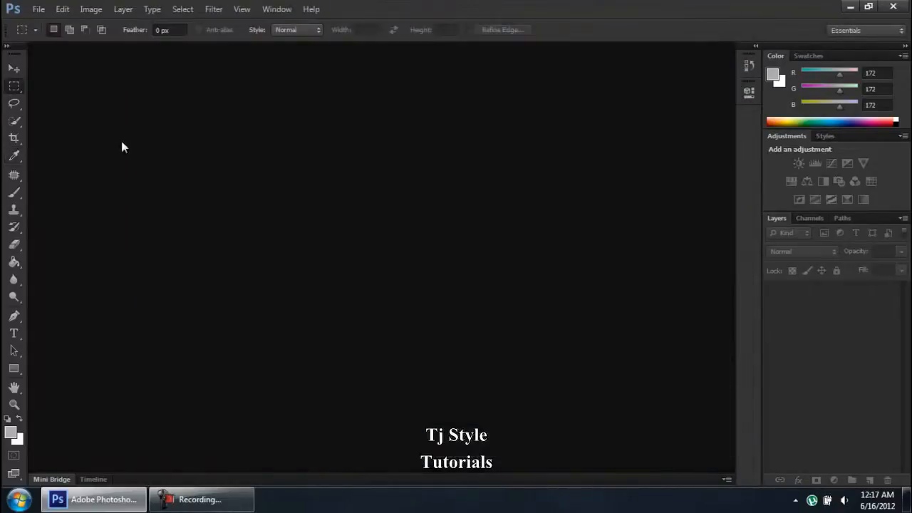
pyautogui.click(38, 10)
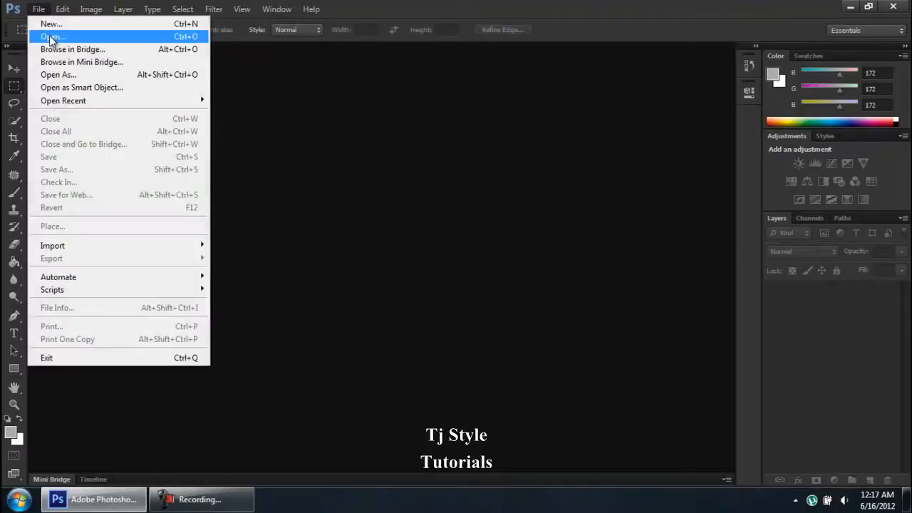
pyautogui.click(45, 34)
pyautogui.click(507, 93)
pyautogui.click(597, 364)
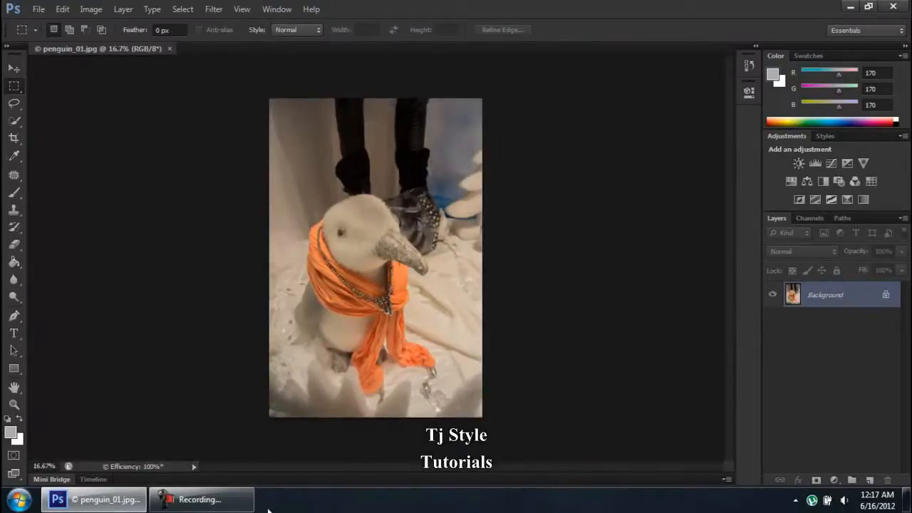
# Try out the Zoom, Hand, Brush, Lasso, Patch, Clone Stamp and Move tools on the photo
pyautogui.click(228, 503)
pyautogui.click(228, 503)
pyautogui.scroll(5, 355, 228)
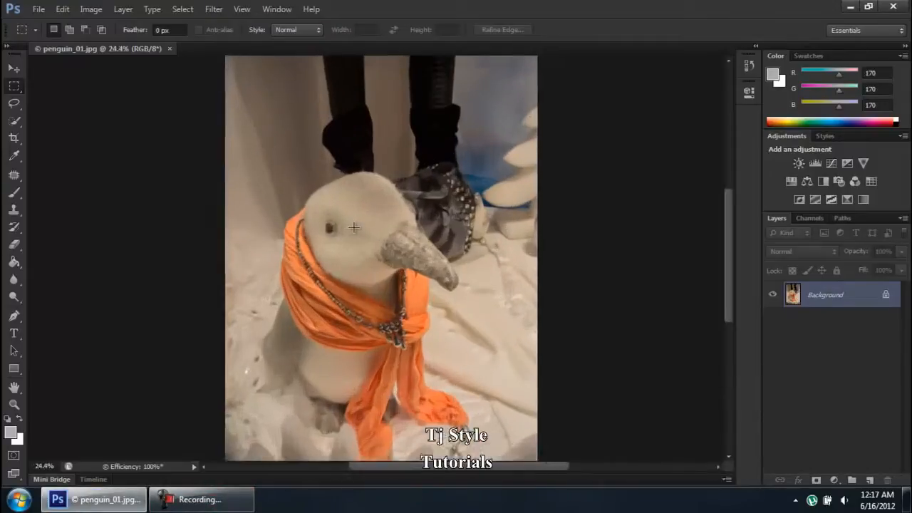
pyautogui.scroll(-4, 139, 360)
pyautogui.click(13, 404)
pyautogui.click(14, 387)
pyautogui.click(14, 197)
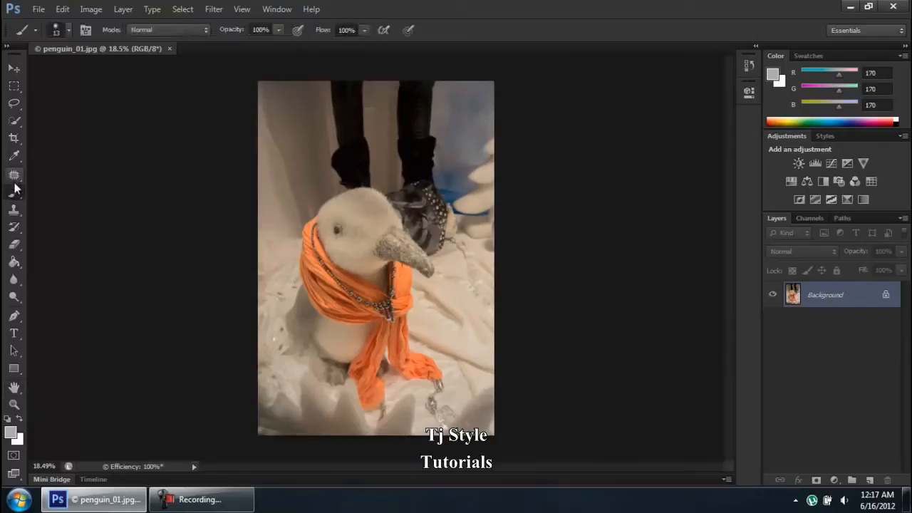
pyautogui.click(15, 104)
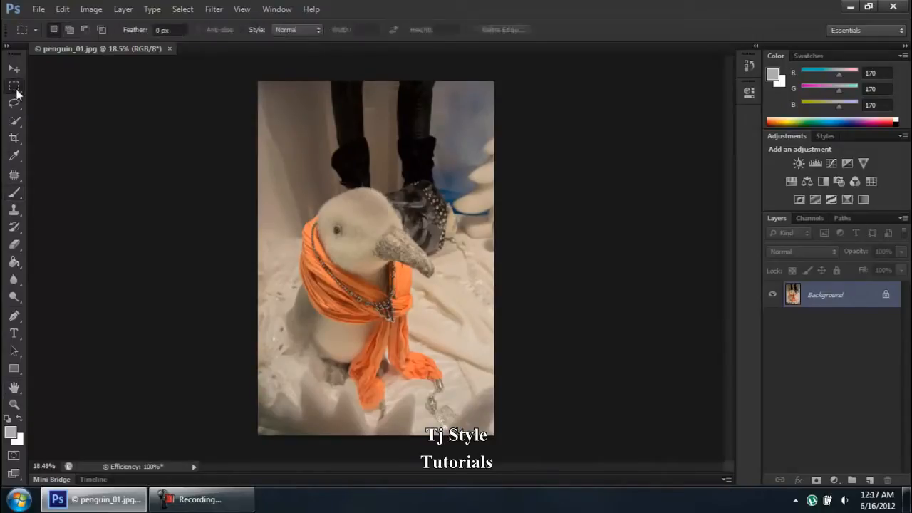
pyautogui.press('j')
pyautogui.hotkey('shift', 'j')
pyautogui.hotkey('shift', 'j')
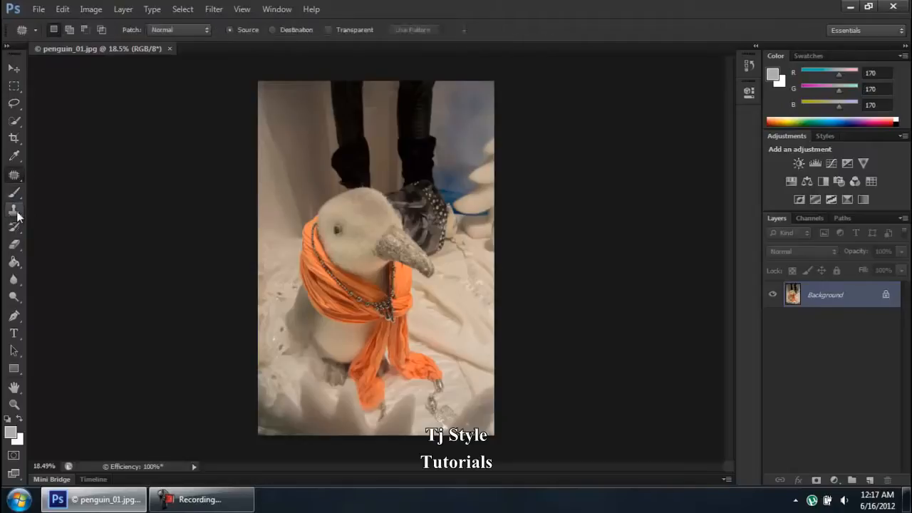
pyautogui.click(16, 211)
pyautogui.click(8, 71)
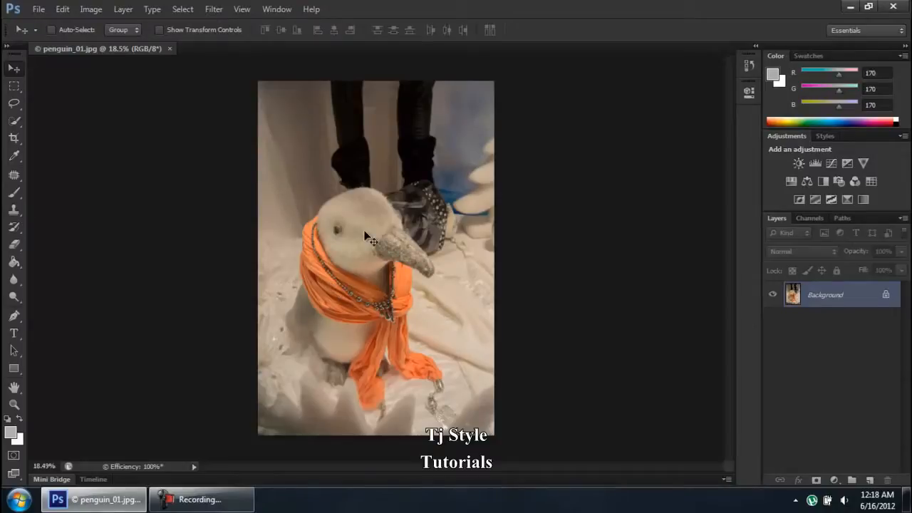
# Zoom in and out on the penguin photo with the scroll wheel
pyautogui.scroll(6, 364, 231)
pyautogui.scroll(-5, 364, 231)
pyautogui.scroll(6, 364, 232)
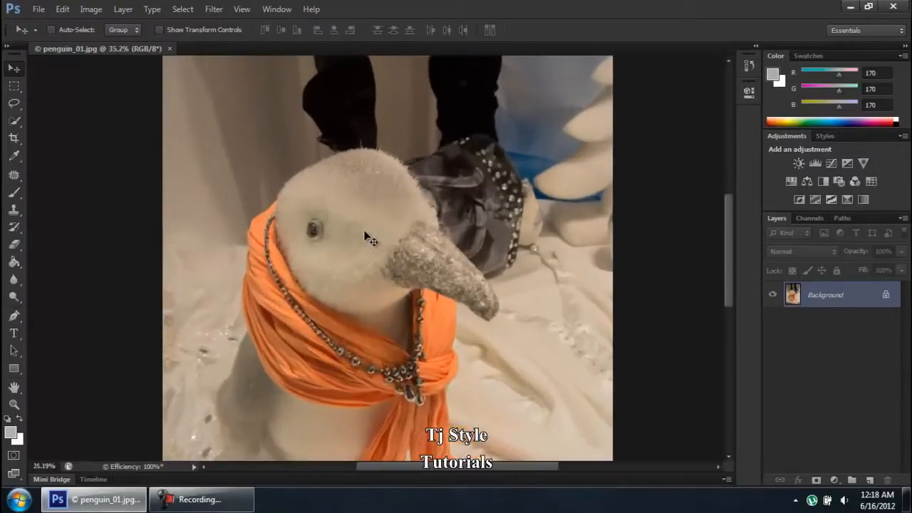
pyautogui.scroll(2, 364, 237)
pyautogui.scroll(-5, 367, 239)
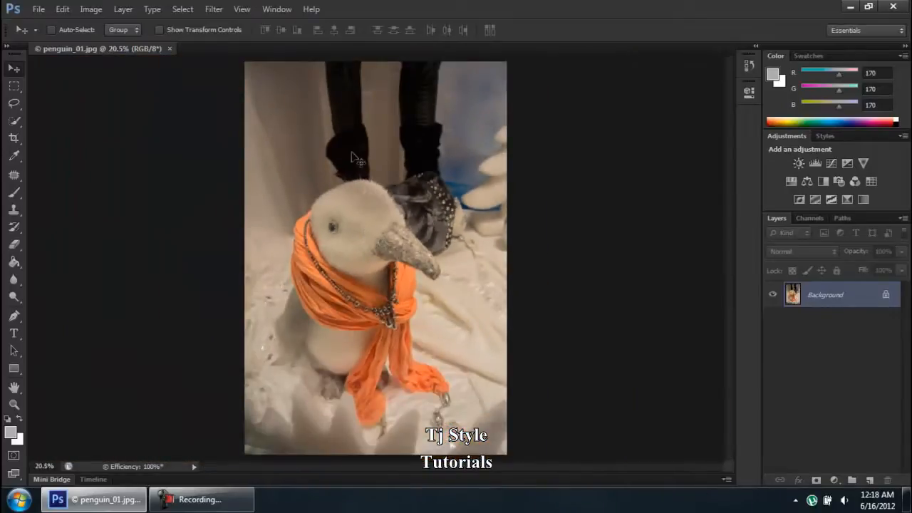
pyautogui.click(238, 504)
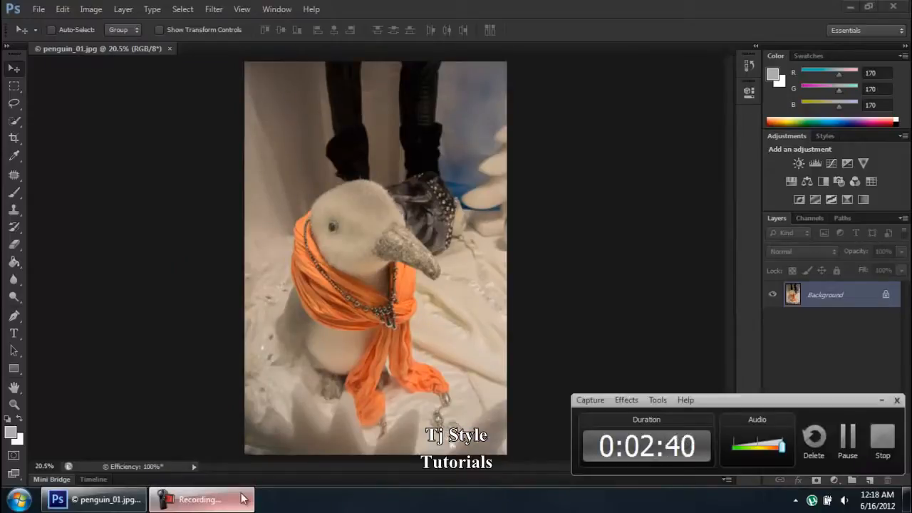
pyautogui.click(241, 504)
pyautogui.scroll(5, 336, 218)
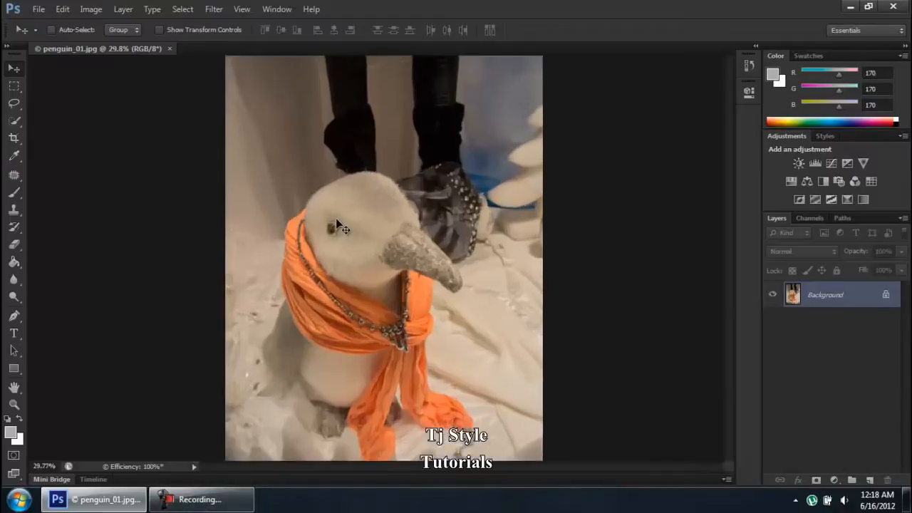
pyautogui.scroll(3, 432, 222)
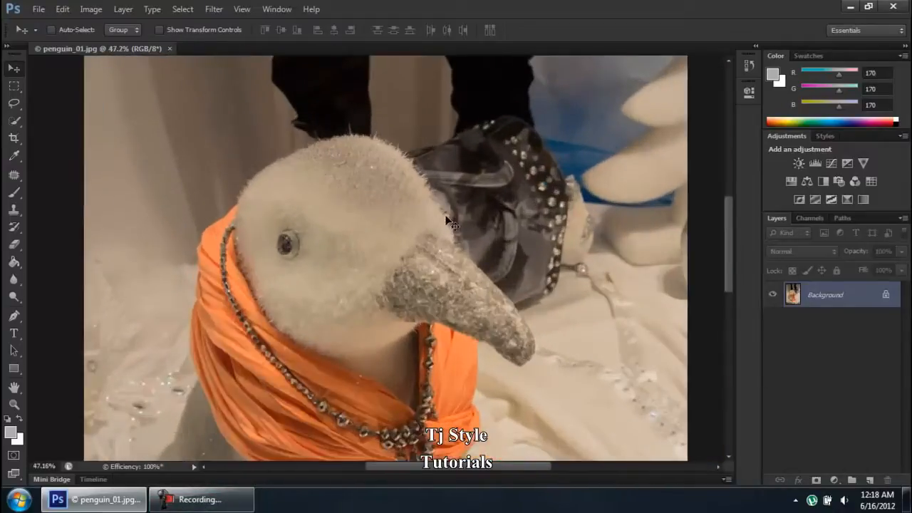
pyautogui.scroll(3, 346, 212)
pyautogui.scroll(-4, 263, 256)
pyautogui.scroll(-1, 354, 185)
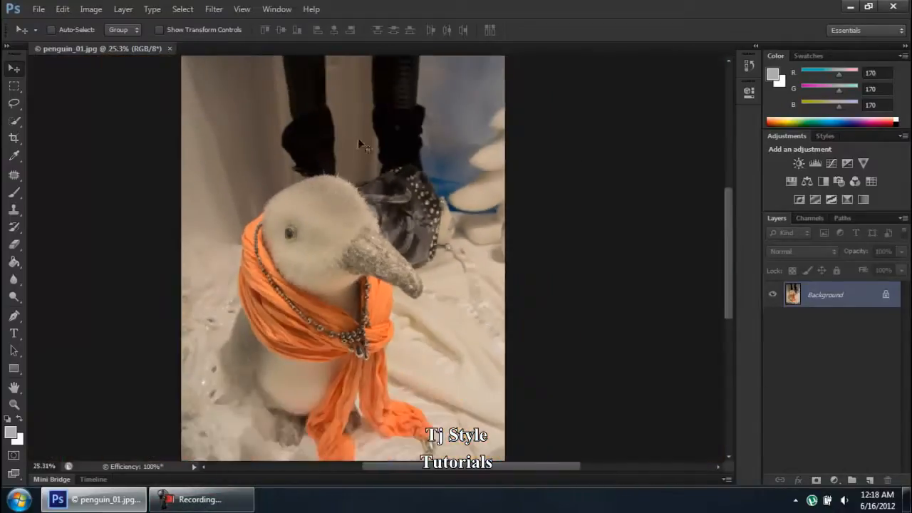
pyautogui.scroll(5, 391, 98)
pyautogui.scroll(-6, 412, 89)
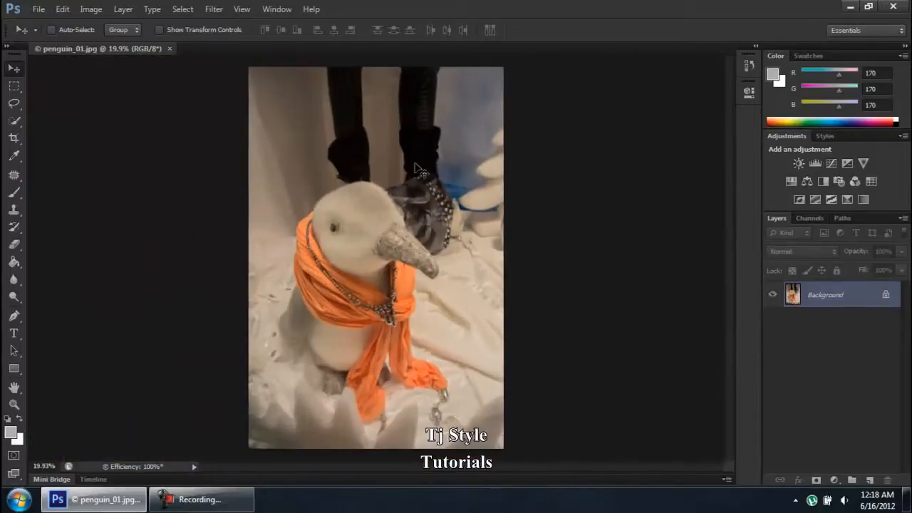
# Open the Interface preferences and move the dialog down to reveal the penguin photo
pyautogui.click(63, 10)
pyautogui.moveTo(239, 477)
pyautogui.click(317, 356)
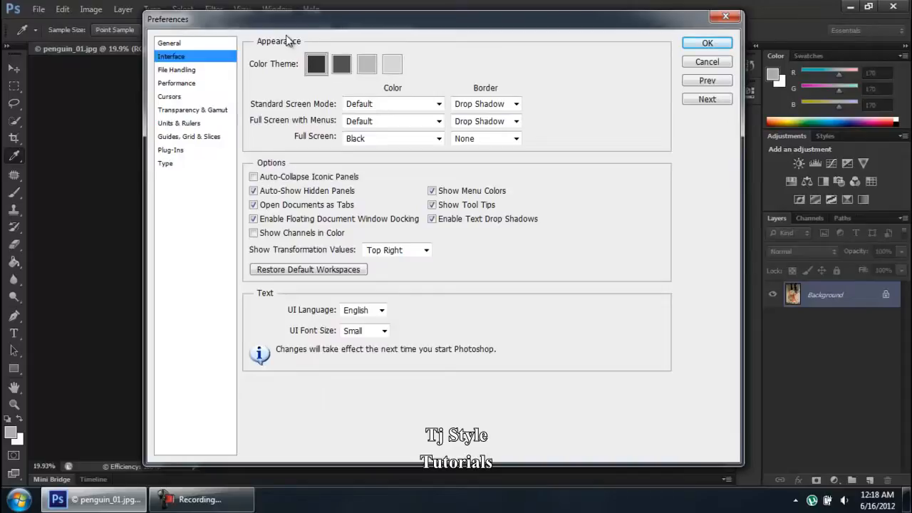
pyautogui.moveTo(292, 22); pyautogui.dragTo(267, 129)
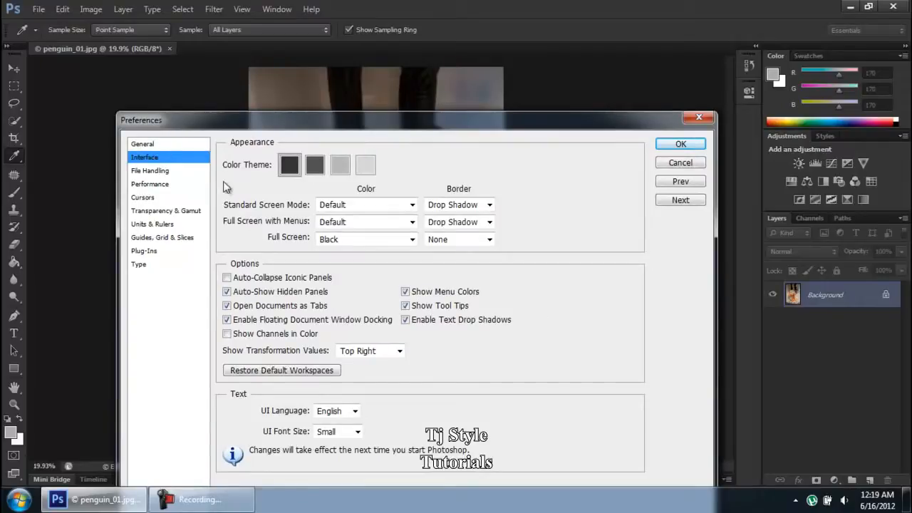
pyautogui.click(340, 165)
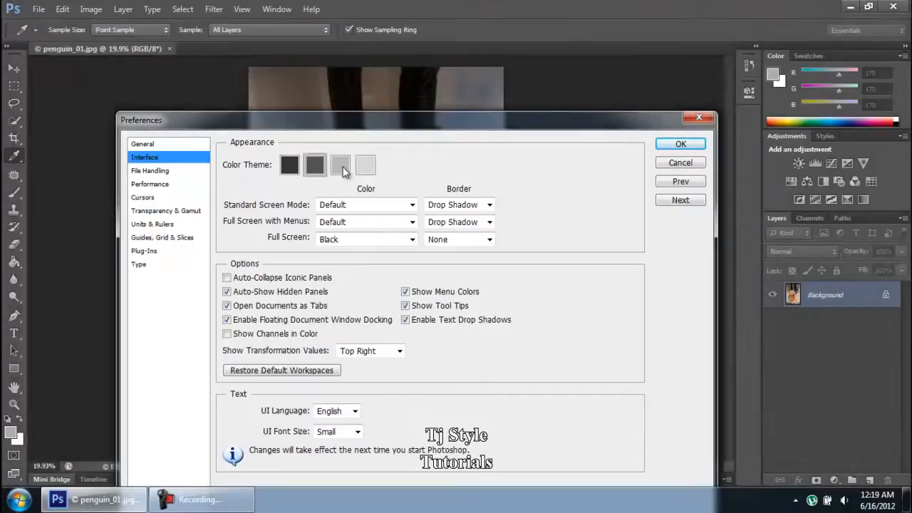
pyautogui.click(375, 170)
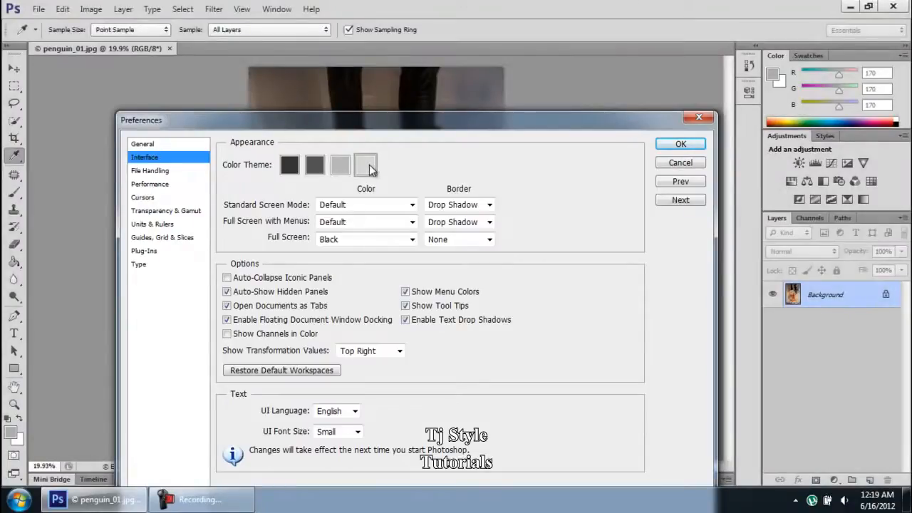
pyautogui.moveTo(413, 123)
pyautogui.mouseDown()
pyautogui.moveTo(432, 361)
pyautogui.moveTo(403, 114)
pyautogui.moveTo(424, 114)
pyautogui.mouseUp()
pyautogui.moveTo(523, 106); pyautogui.dragTo(557, 30)
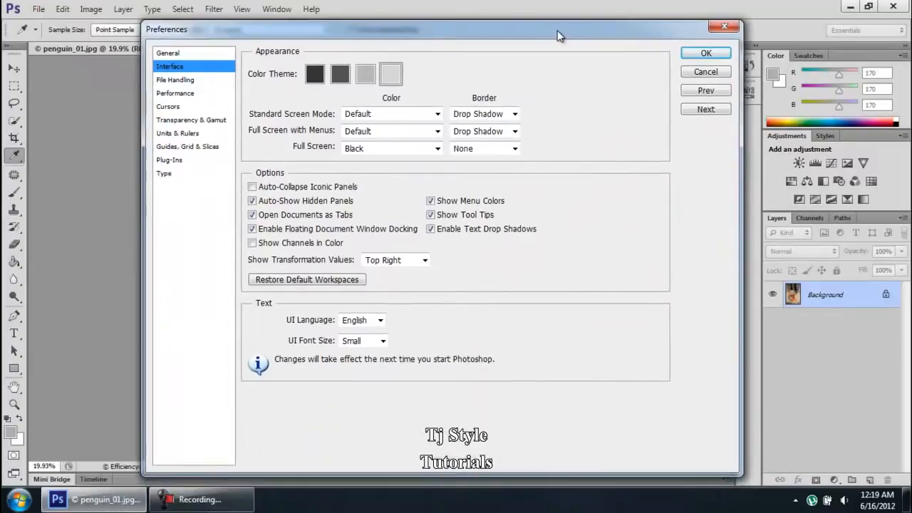
pyautogui.click(320, 78)
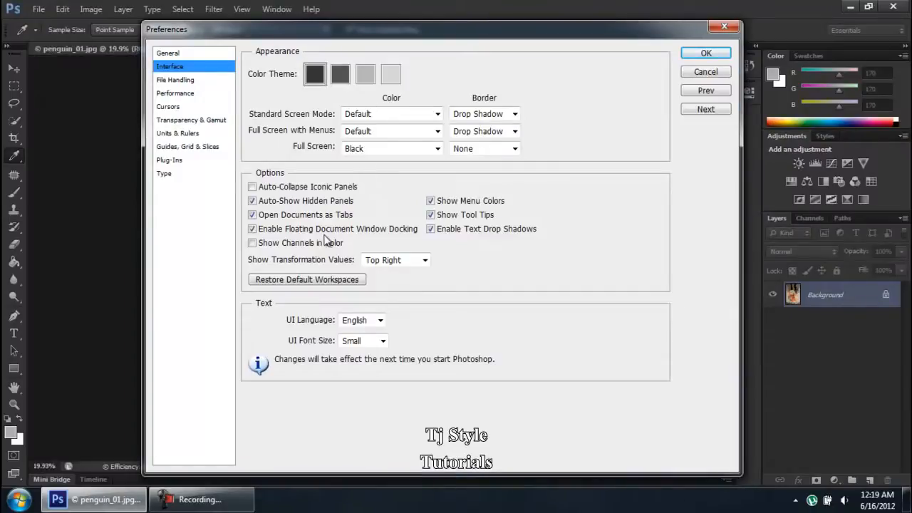
pyautogui.click(202, 499)
pyautogui.click(211, 500)
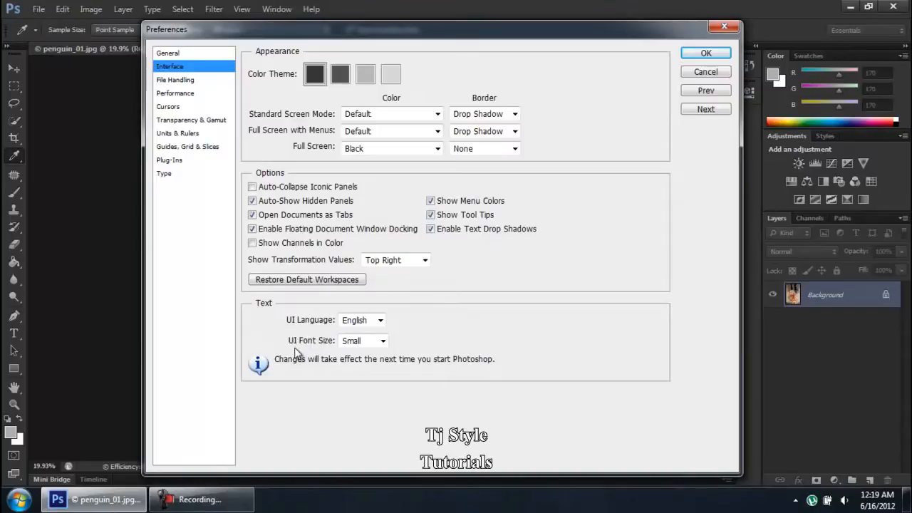
pyautogui.click(233, 505)
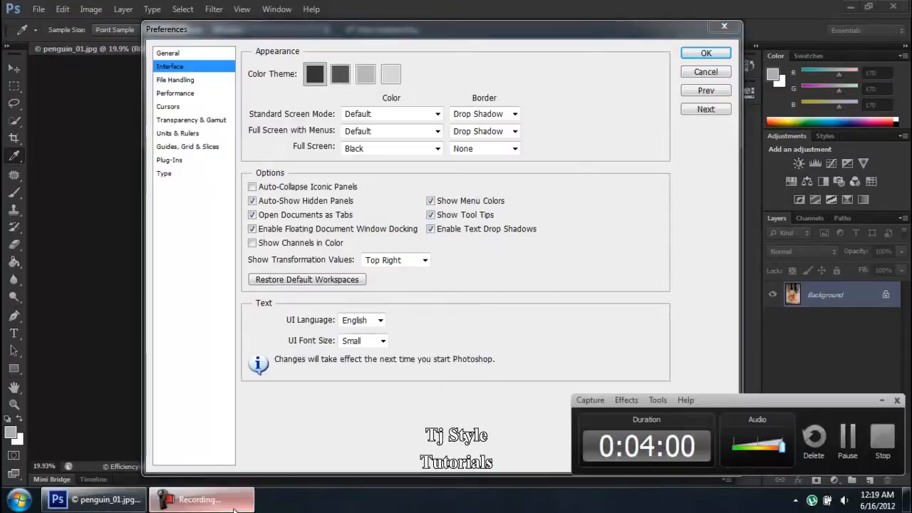
pyautogui.click(233, 506)
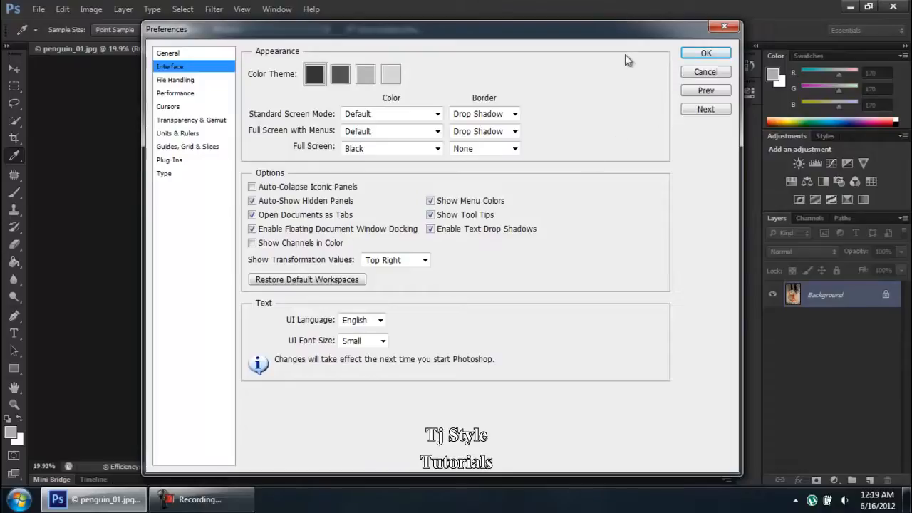
pyautogui.moveTo(610, 33); pyautogui.dragTo(629, 137)
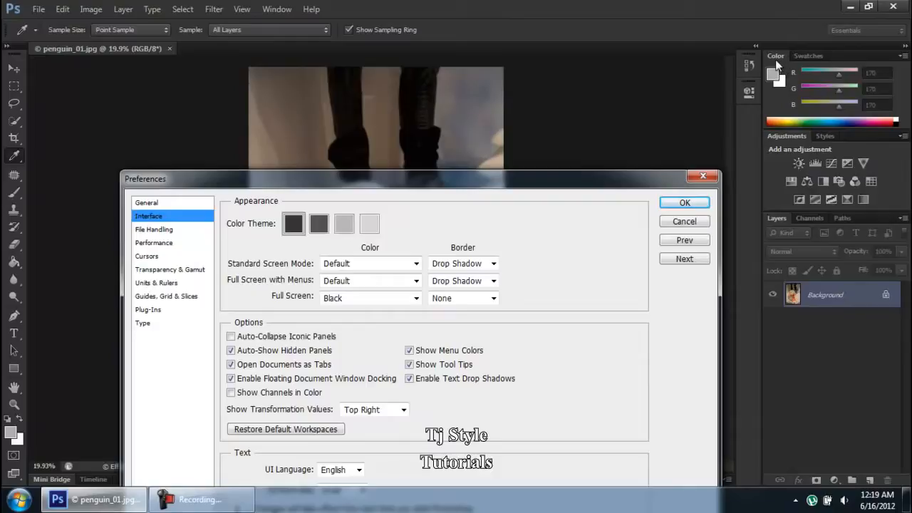
pyautogui.moveTo(540, 181); pyautogui.dragTo(584, 37)
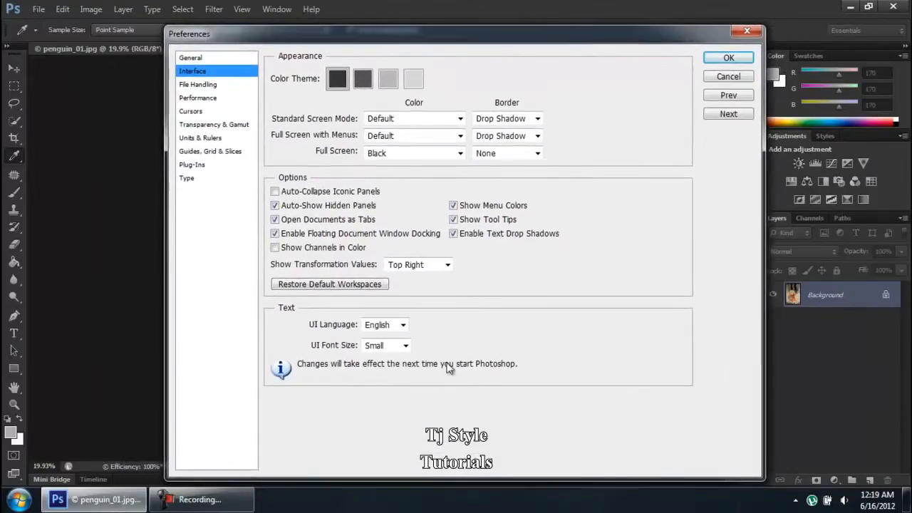
# Try UI Font Size Large, set it back to Small, then go to File Handling
pyautogui.click(404, 346)
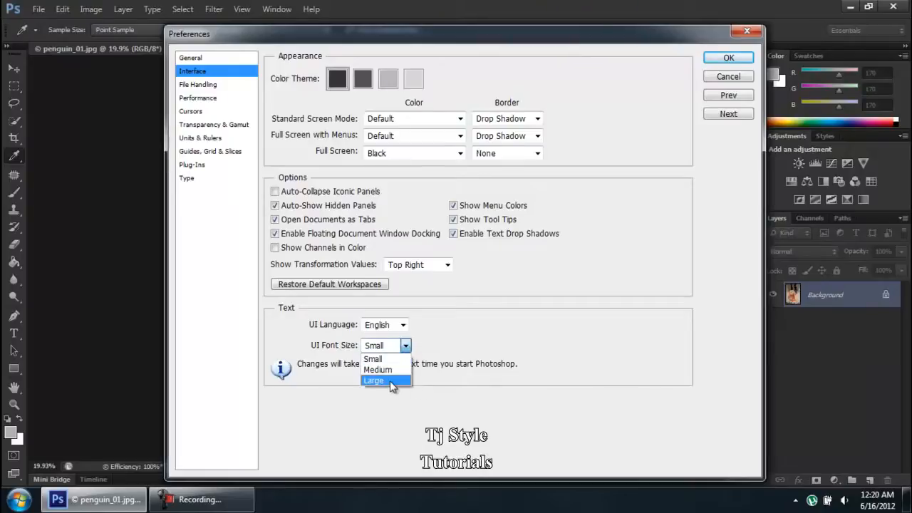
pyautogui.click(390, 381)
pyautogui.click(388, 346)
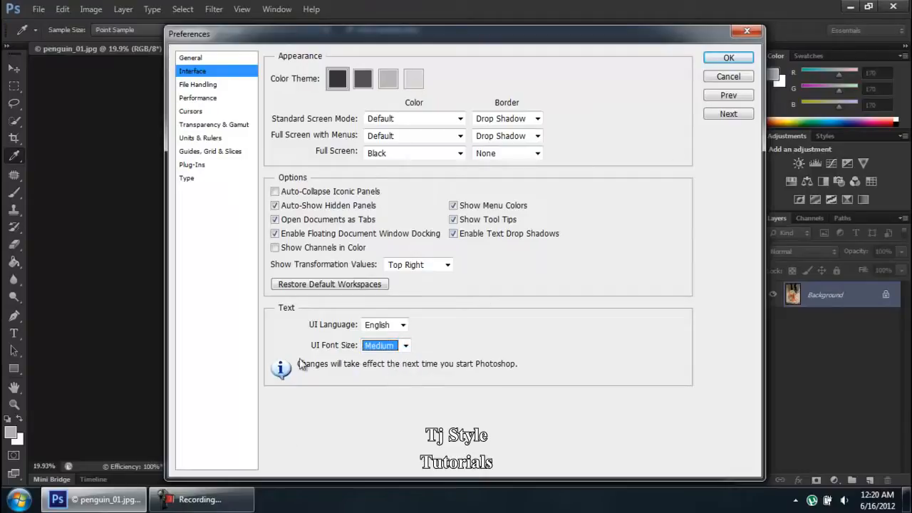
pyautogui.click(235, 502)
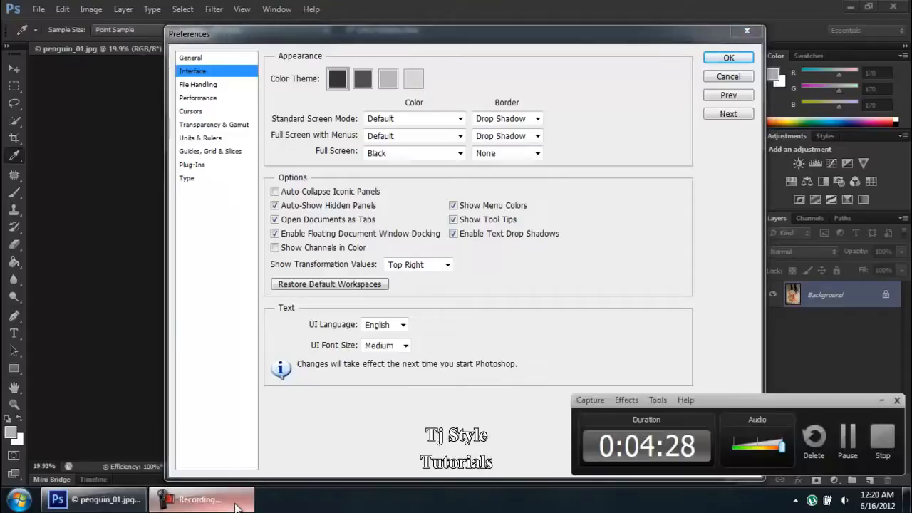
pyautogui.click(235, 502)
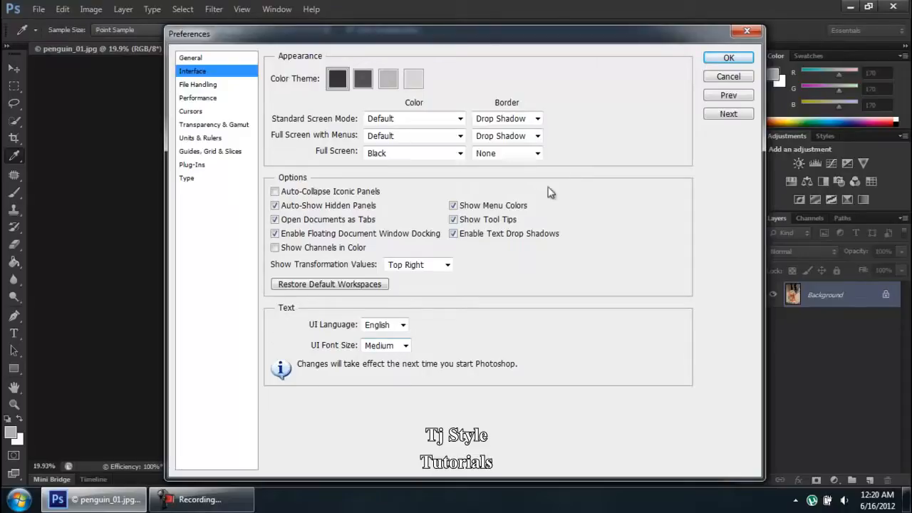
pyautogui.click(383, 348)
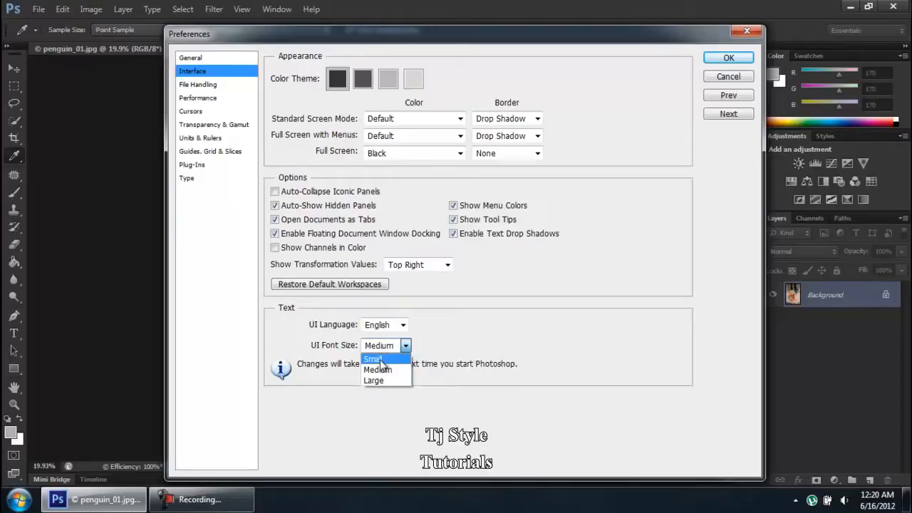
pyautogui.click(384, 358)
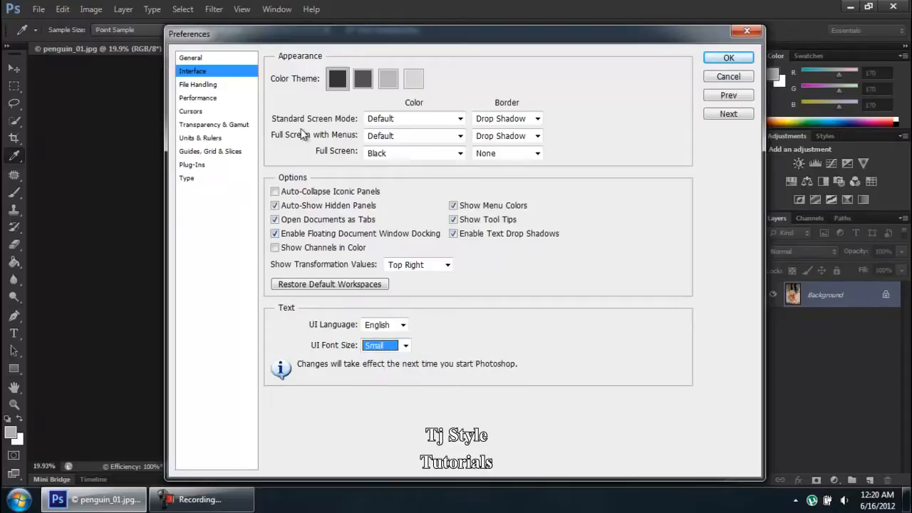
pyautogui.click(212, 84)
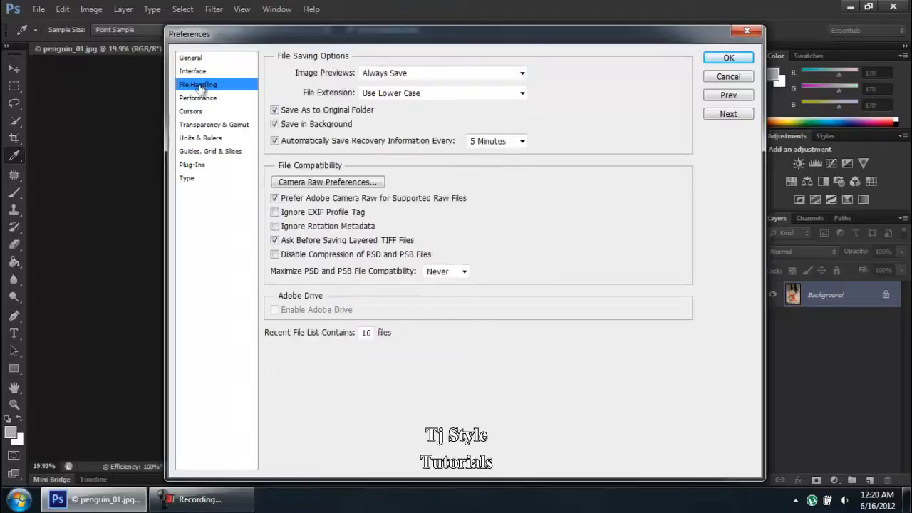
pyautogui.click(489, 147)
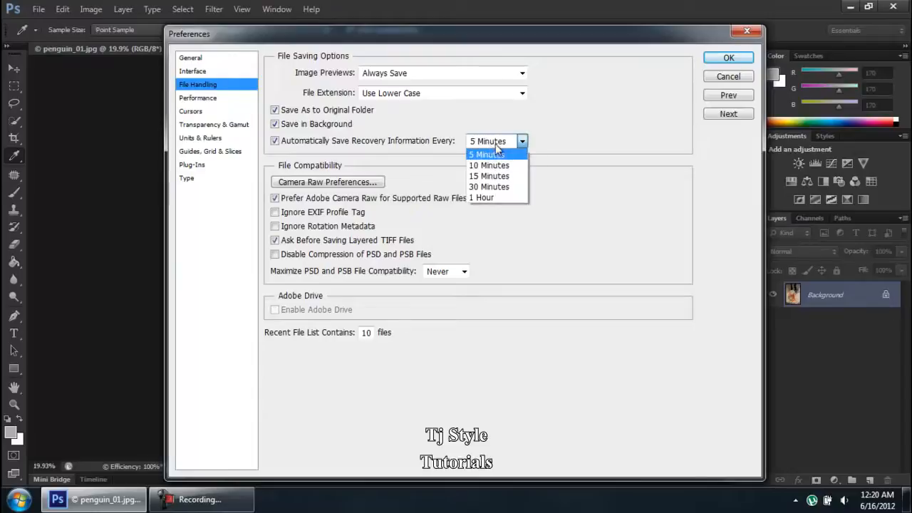
pyautogui.click(514, 164)
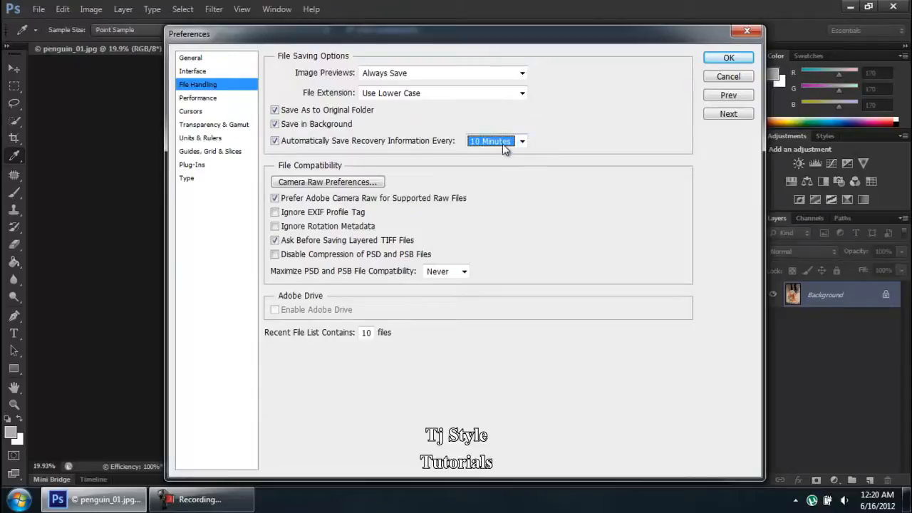
pyautogui.click(503, 145)
pyautogui.click(498, 155)
pyautogui.click(246, 503)
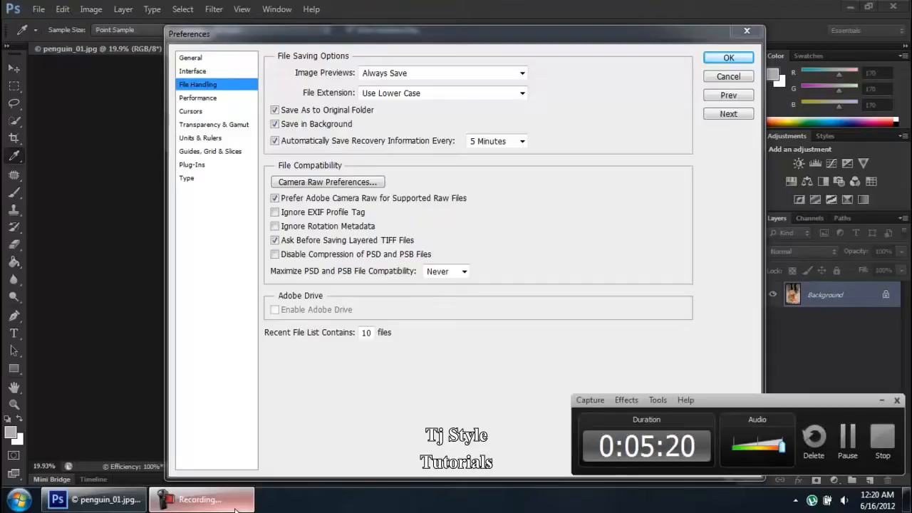
pyautogui.click(235, 509)
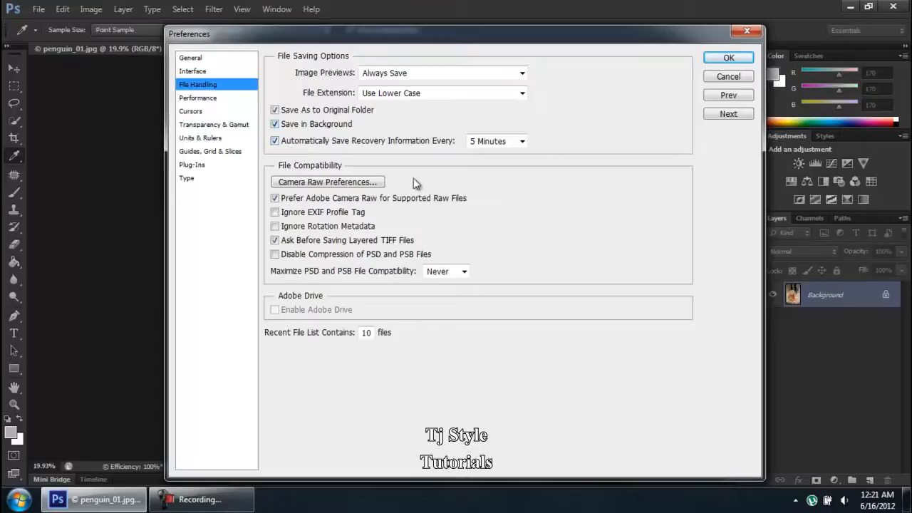
pyautogui.click(490, 142)
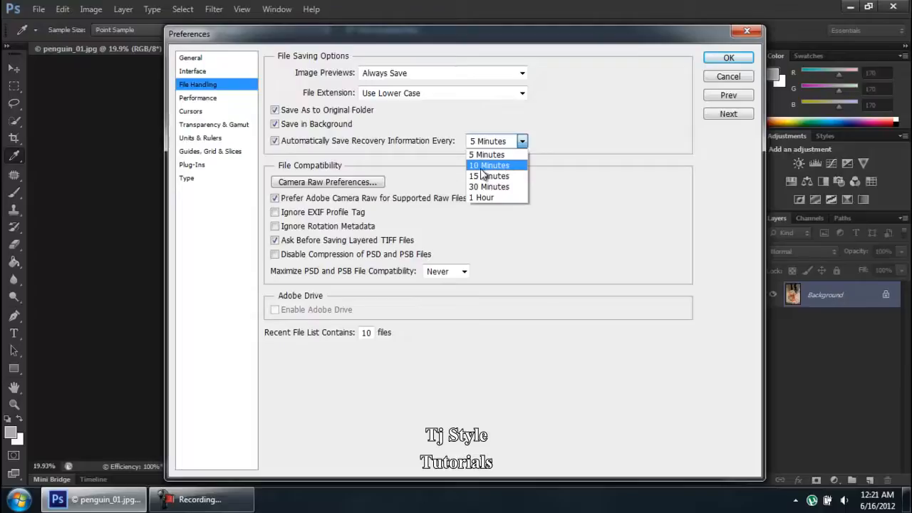
pyautogui.click(482, 168)
pyautogui.click(494, 141)
pyautogui.click(499, 153)
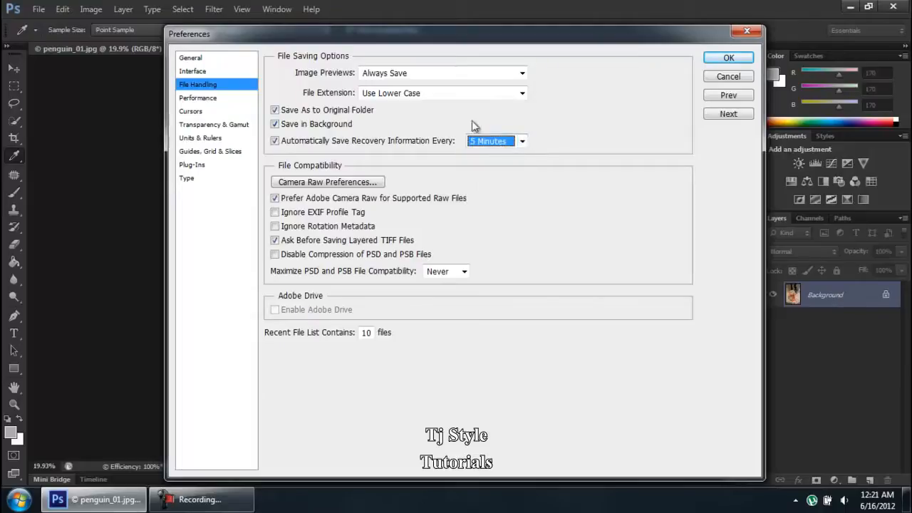
pyautogui.click(242, 507)
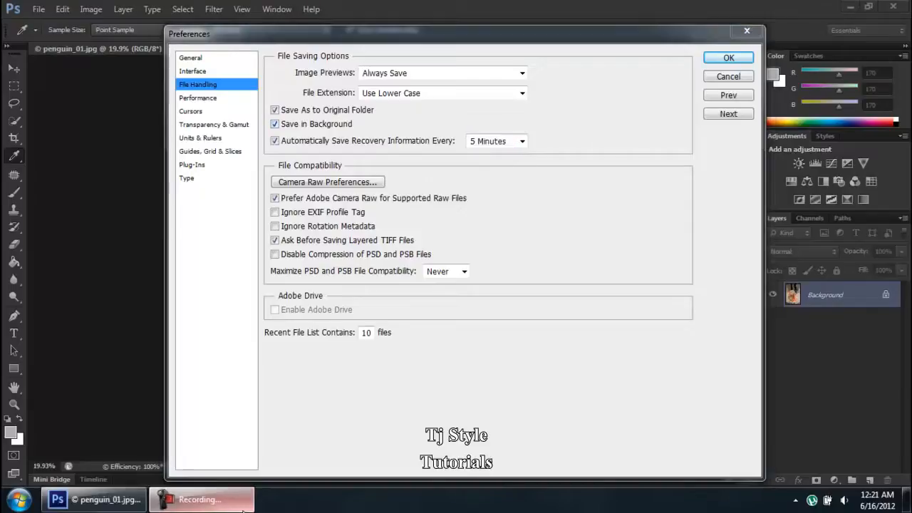
pyautogui.click(242, 507)
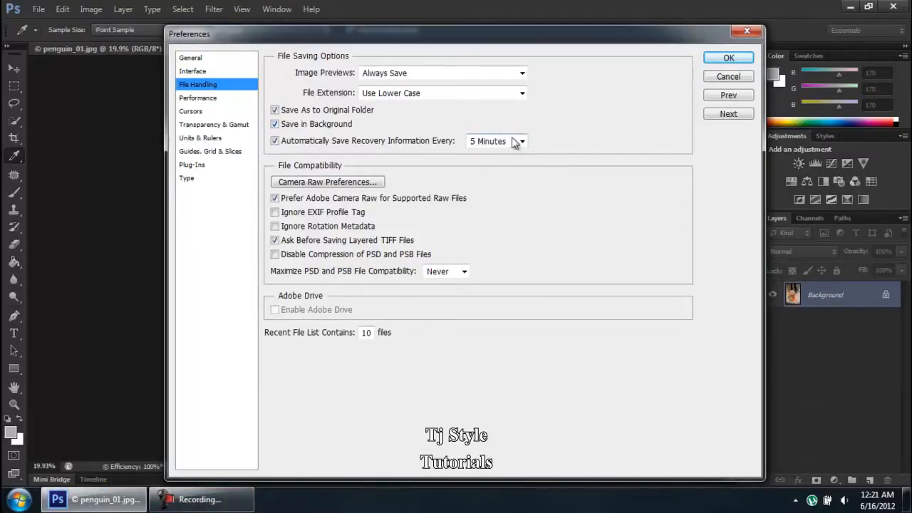
# Set the File Extension option to Use Lower Case
pyautogui.click(420, 96)
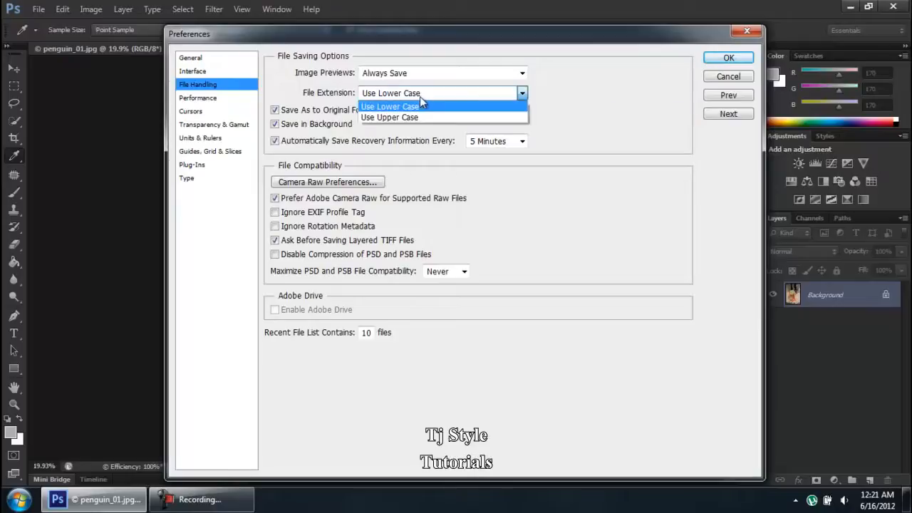
pyautogui.click(425, 96)
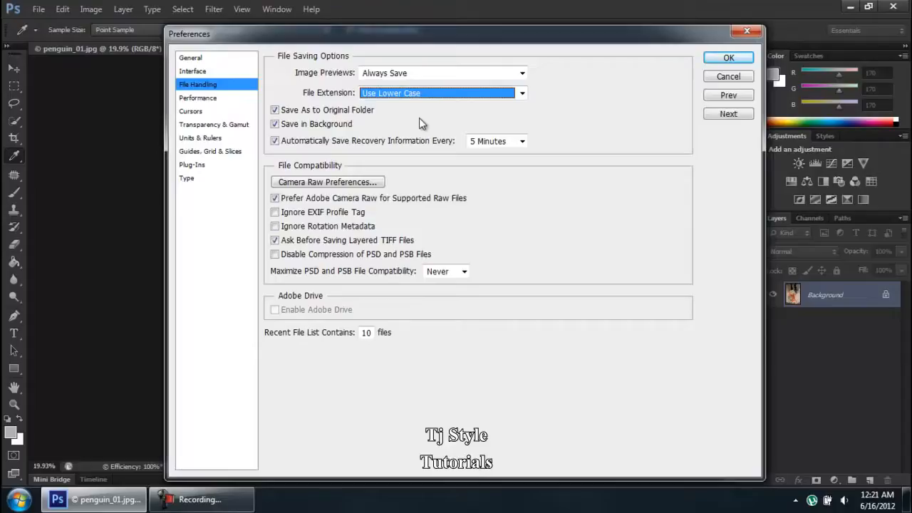
pyautogui.click(414, 92)
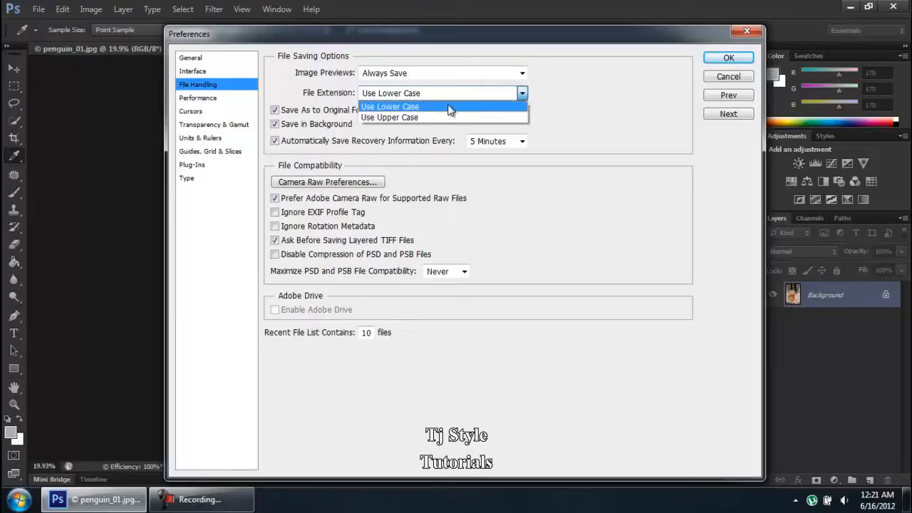
pyautogui.click(656, 99)
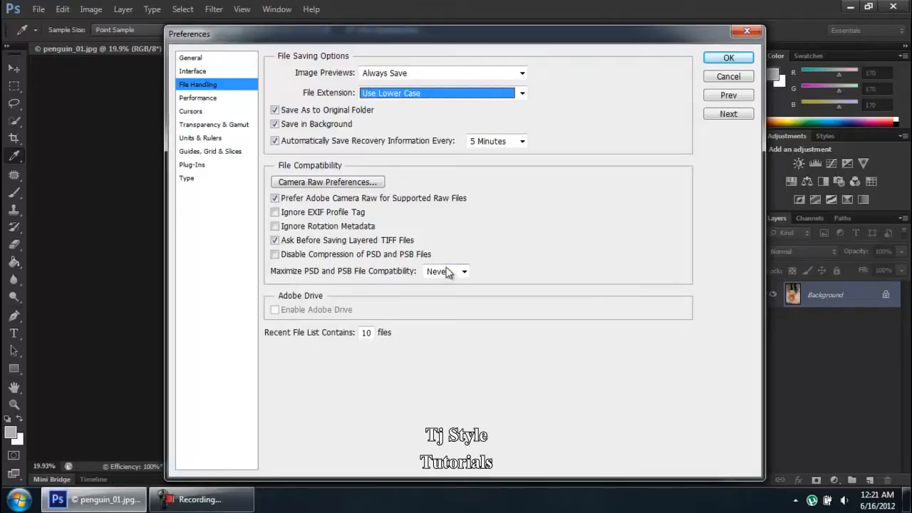
pyautogui.click(201, 500)
pyautogui.click(227, 502)
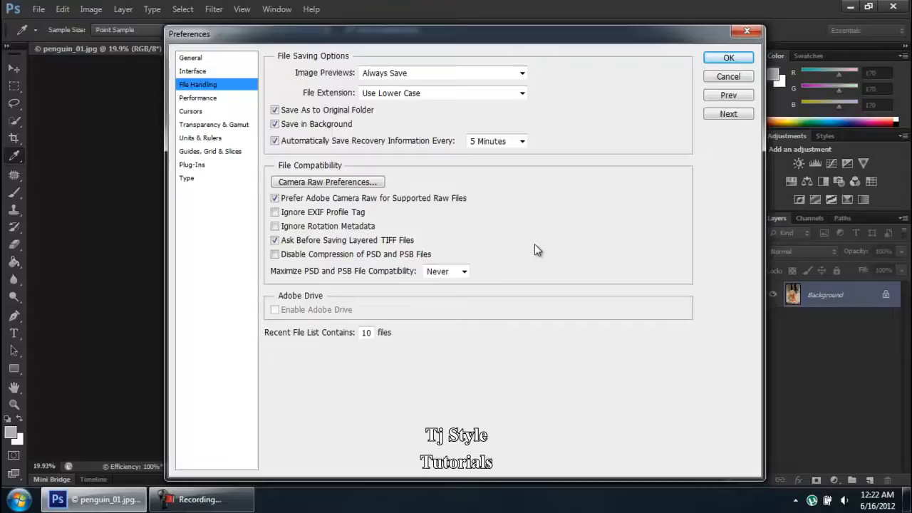
pyautogui.click(436, 271)
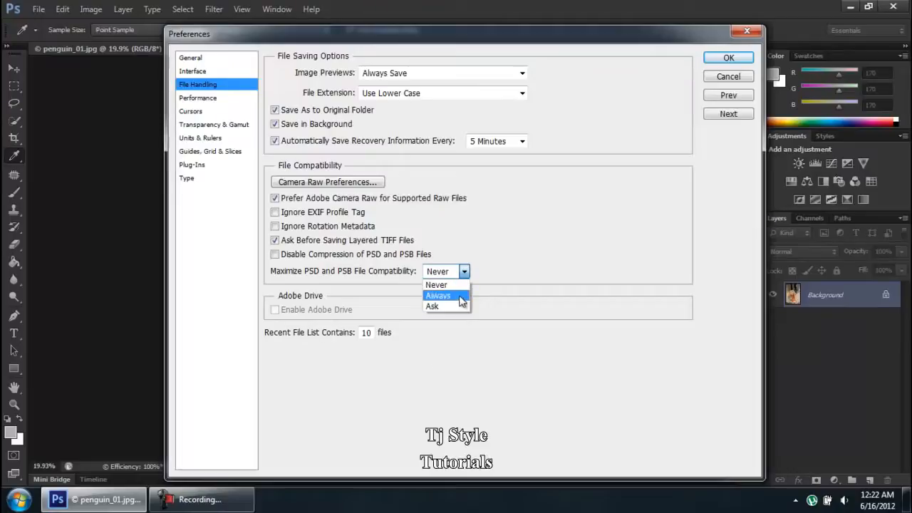
pyautogui.click(454, 287)
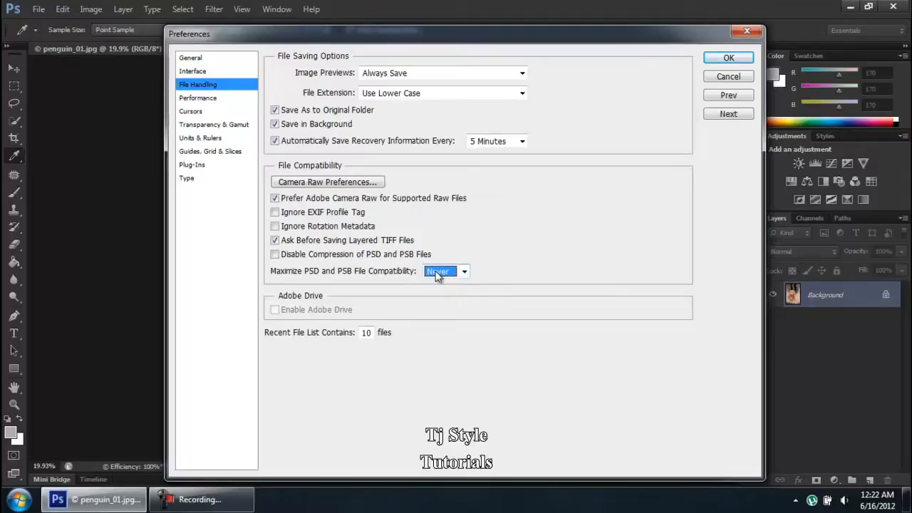
pyautogui.click(231, 499)
pyautogui.click(232, 499)
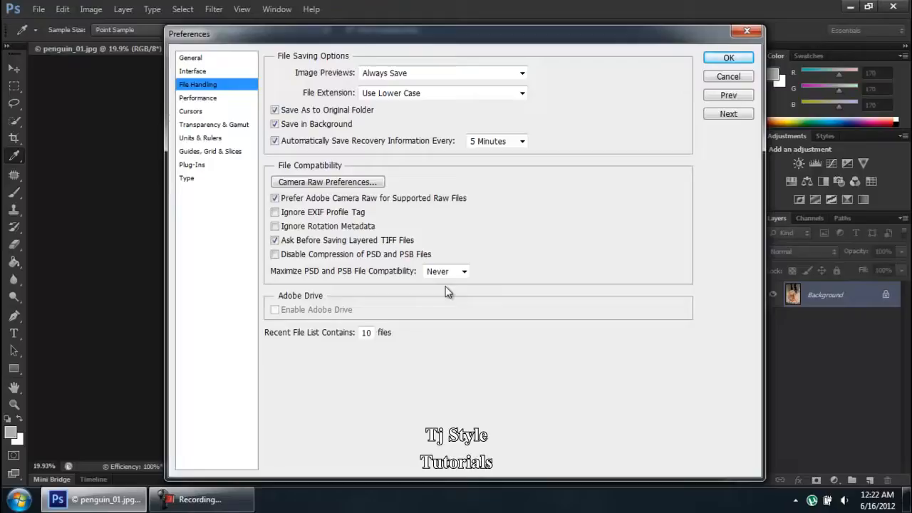
pyautogui.click(439, 273)
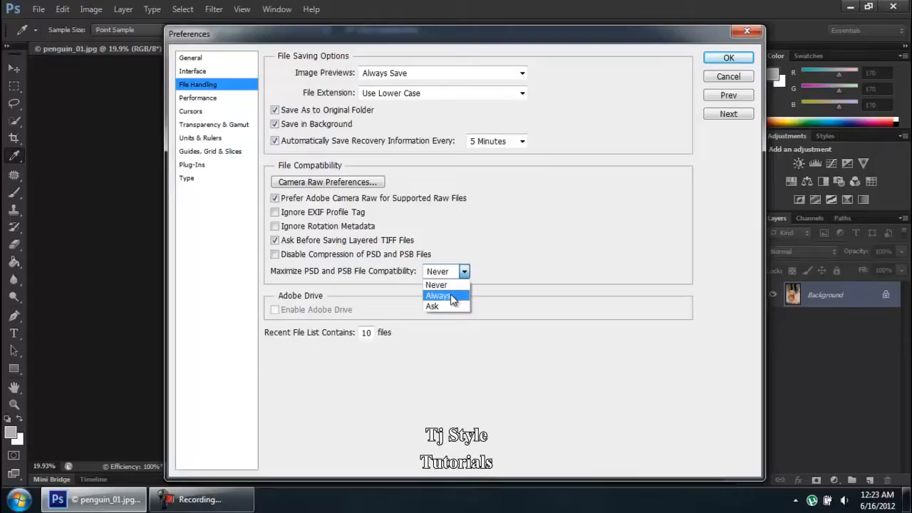
pyautogui.click(518, 266)
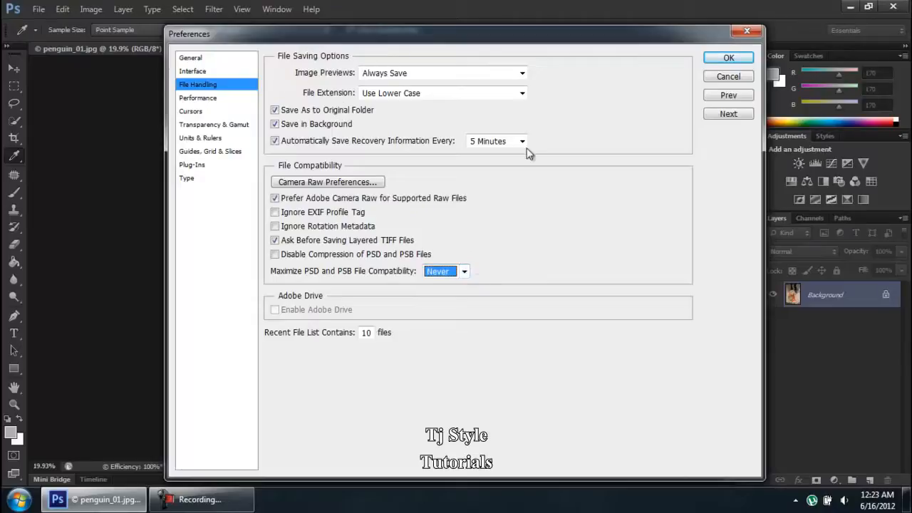
# On the Performance page, drag the memory slider to let Photoshop use 2793 MB (80%)
pyautogui.click(203, 99)
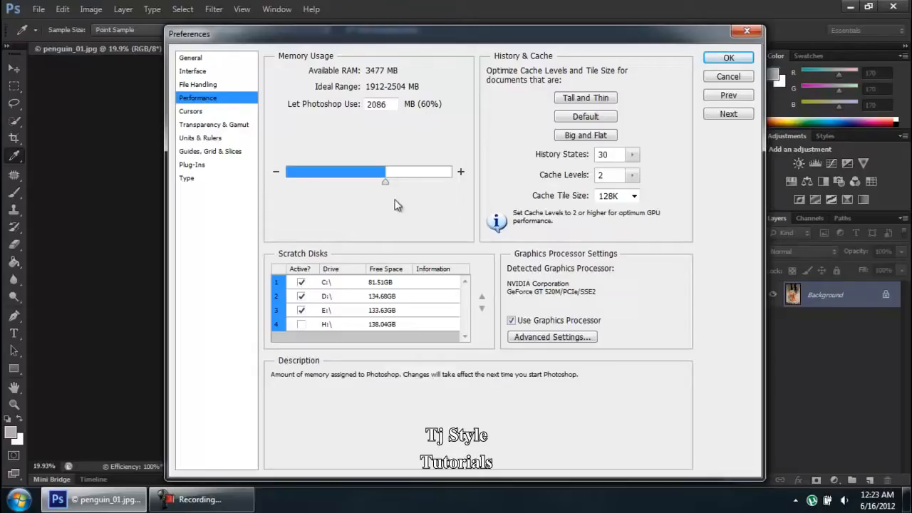
pyautogui.moveTo(385, 183); pyautogui.dragTo(419, 184)
pyautogui.moveTo(420, 183)
pyautogui.mouseDown()
pyautogui.moveTo(387, 181)
pyautogui.moveTo(419, 180)
pyautogui.mouseUp()
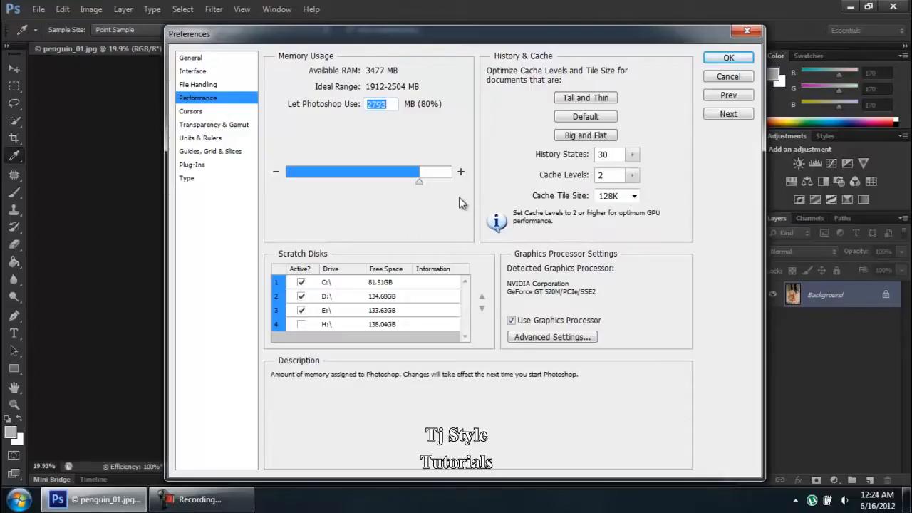
pyautogui.click(230, 501)
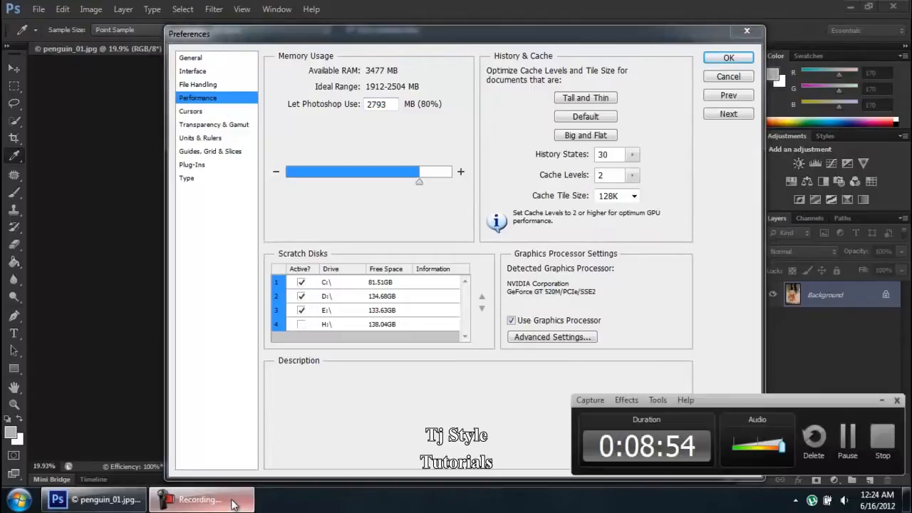
pyautogui.click(231, 502)
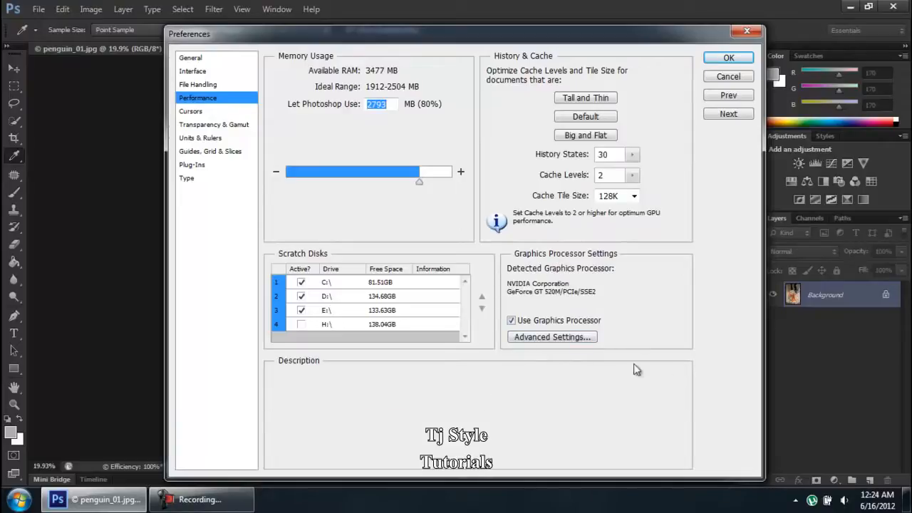
pyautogui.click(180, 505)
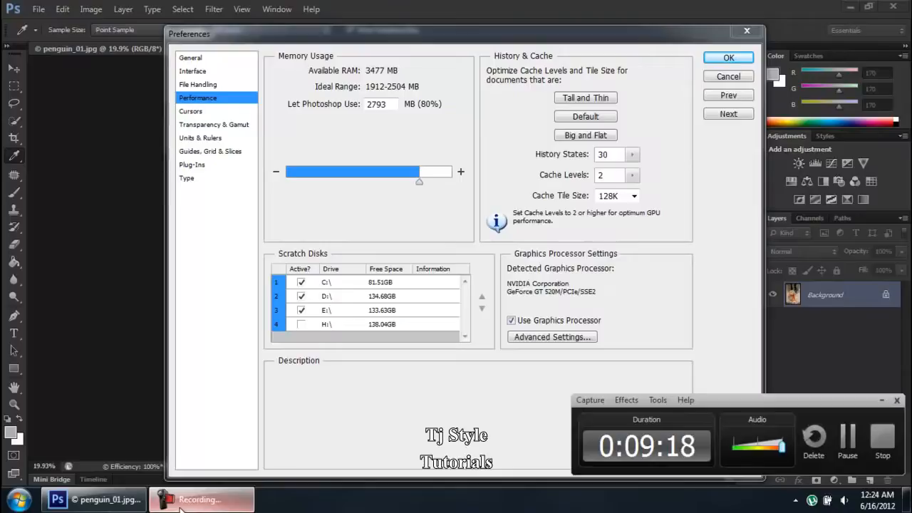
pyautogui.click(180, 508)
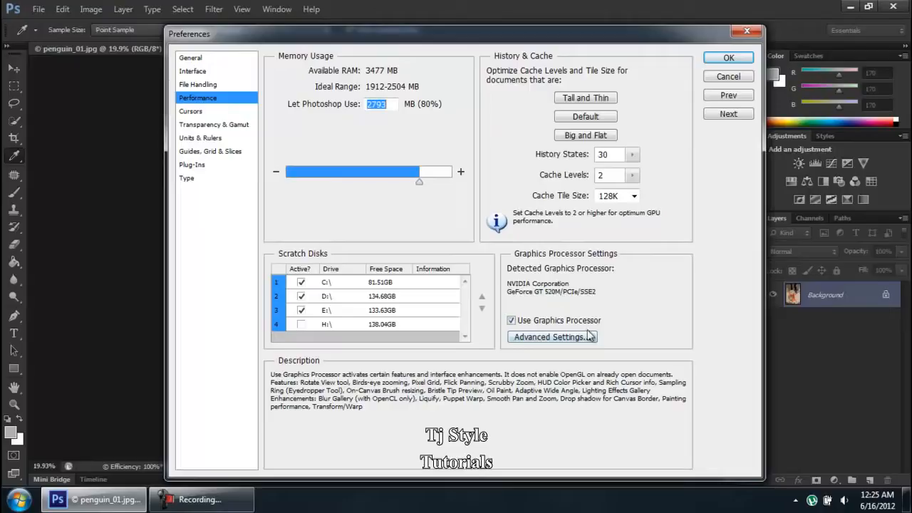
# Tick Show all Filter Gallery groups and names under Plug-Ins, confirm, and check the Filter menu
pyautogui.click(200, 112)
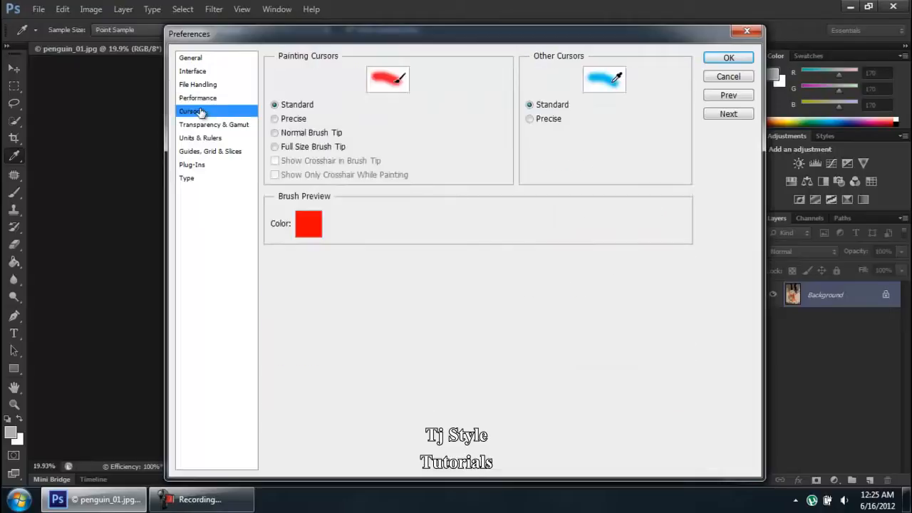
pyautogui.click(204, 126)
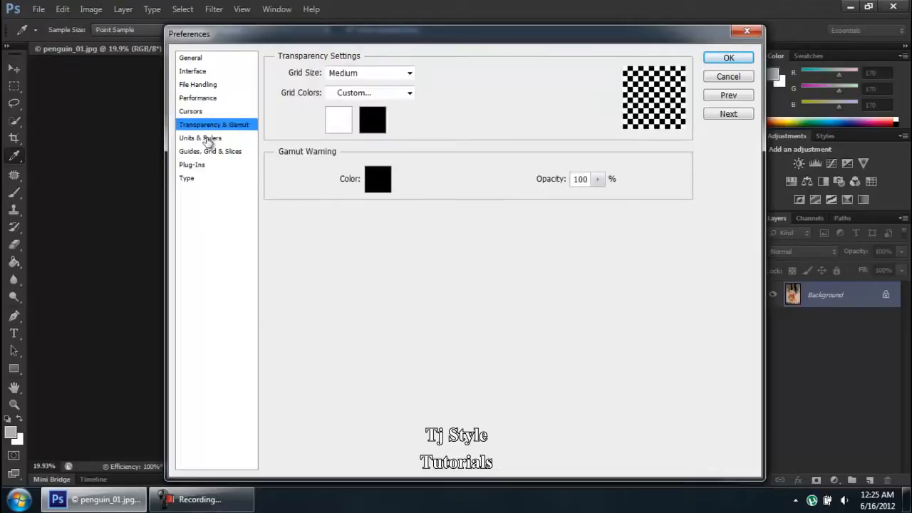
pyautogui.click(193, 168)
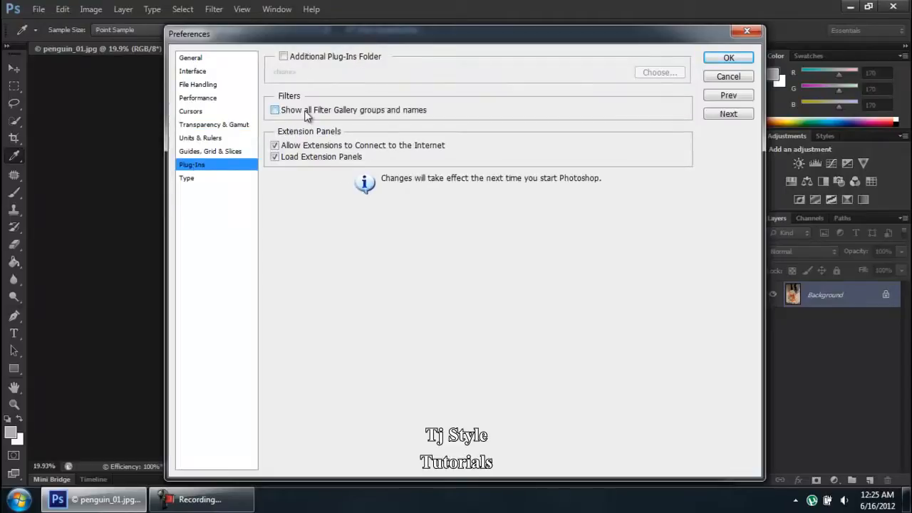
pyautogui.click(356, 114)
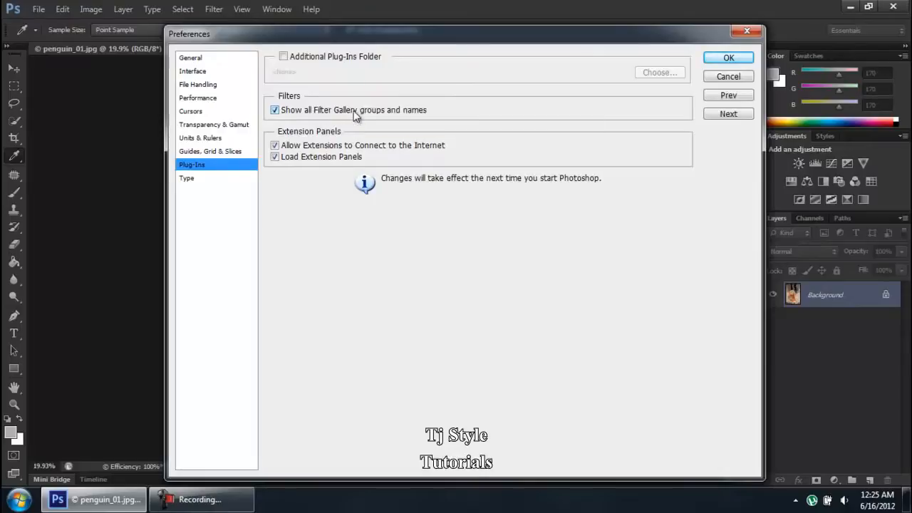
pyautogui.click(719, 63)
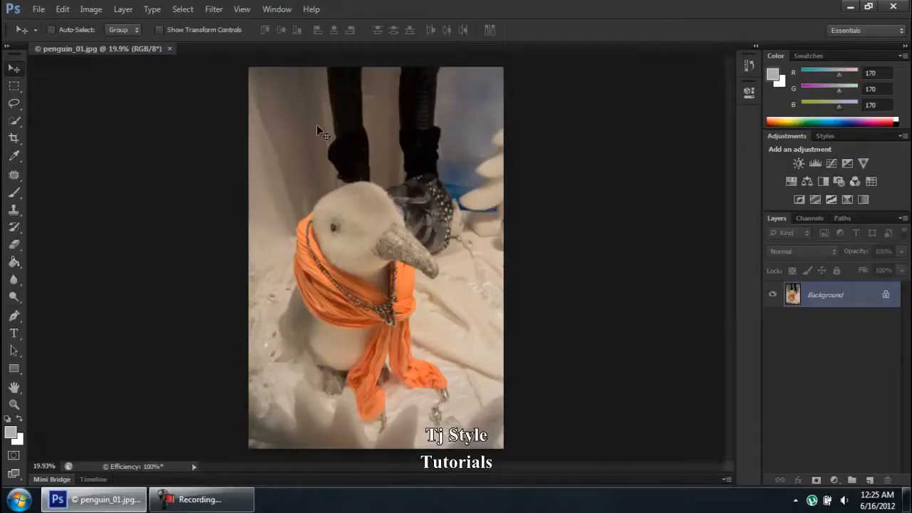
pyautogui.click(214, 9)
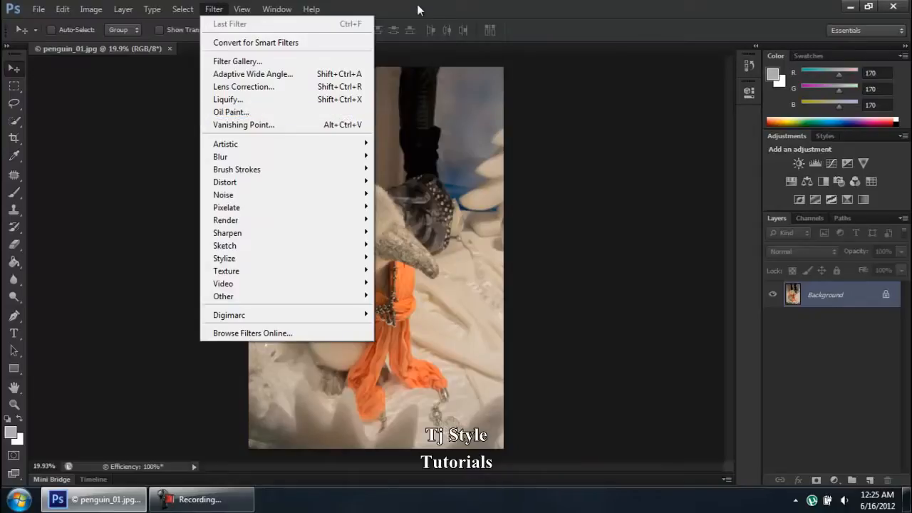
pyautogui.click(380, 7)
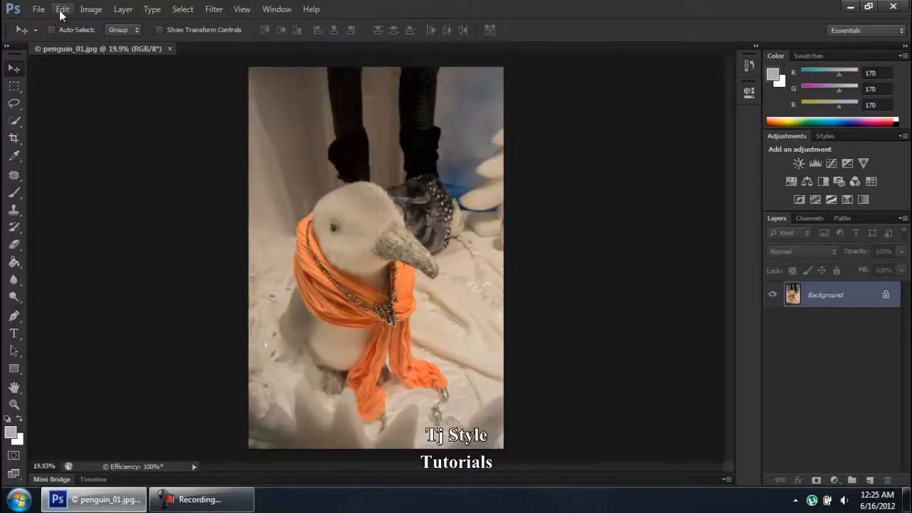
pyautogui.click(214, 507)
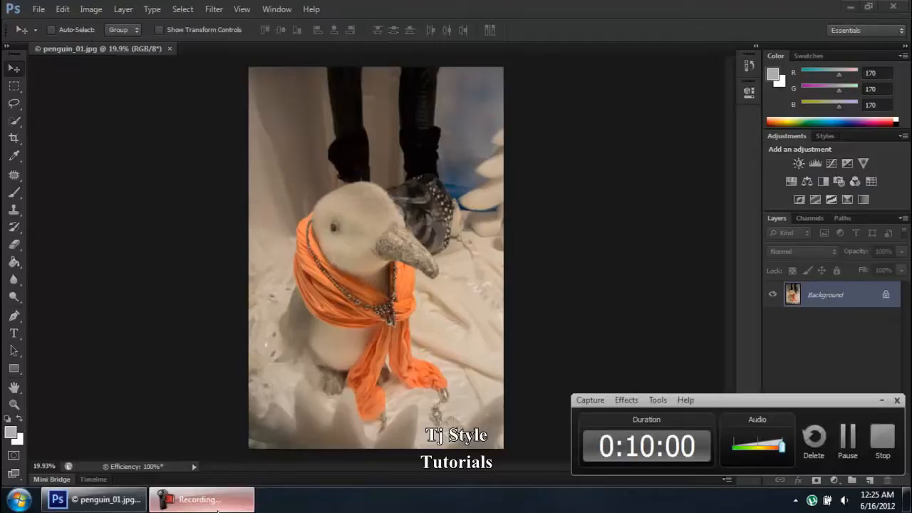
pyautogui.click(217, 507)
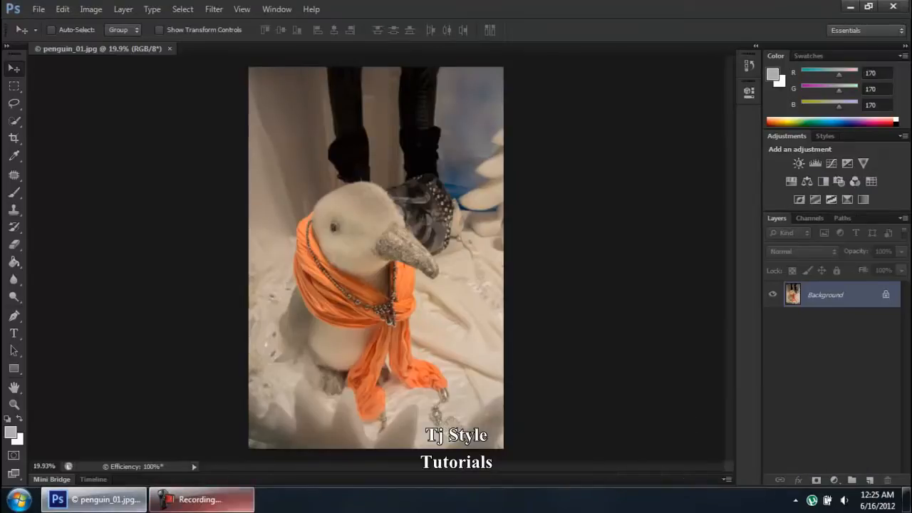
pyautogui.click(241, 507)
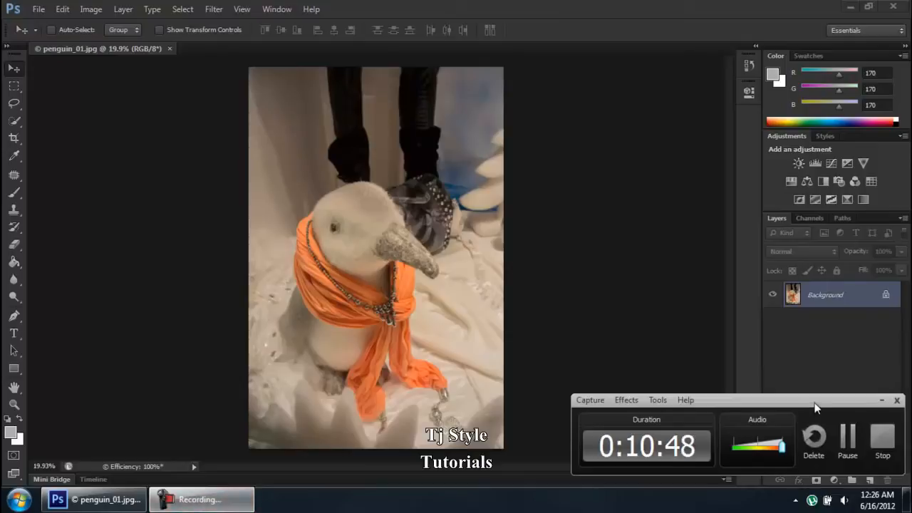
pyautogui.click(882, 438)
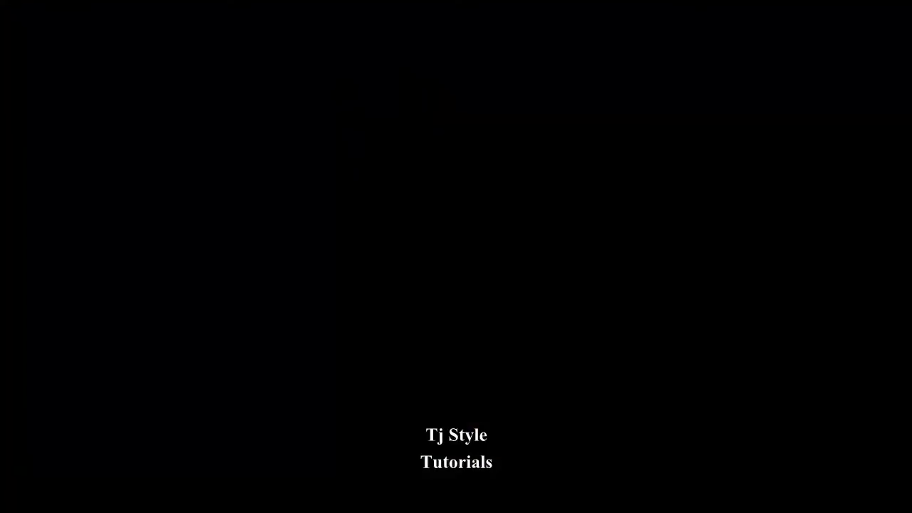